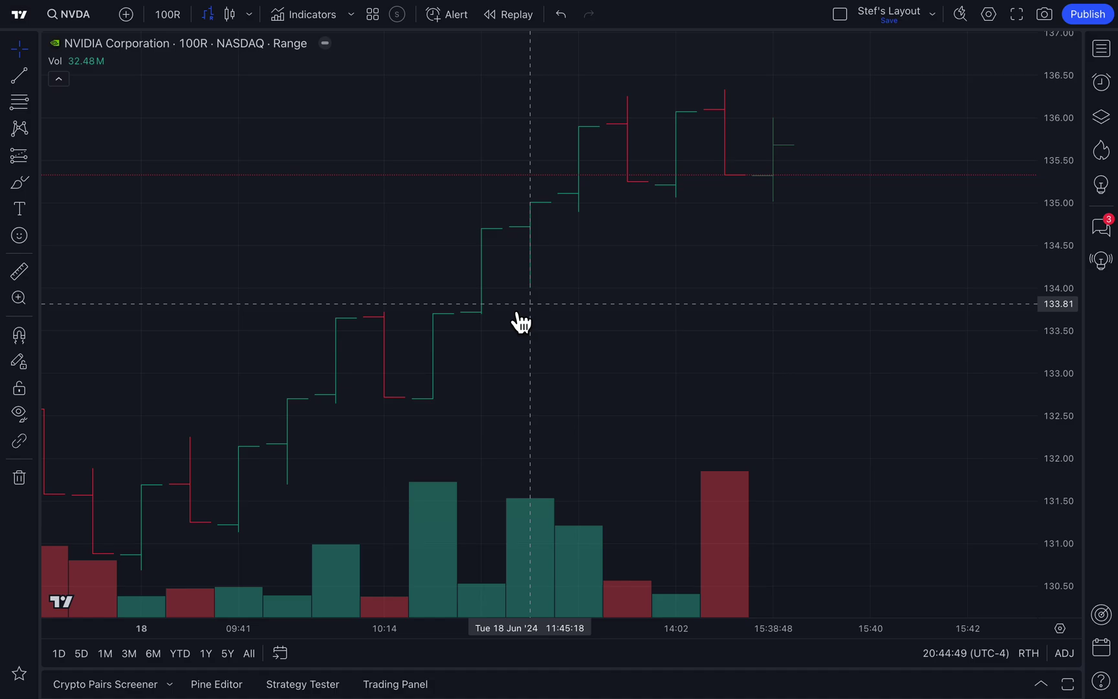
Check the chart style list twice, leaving NVDA on range bars.
click(250, 16)
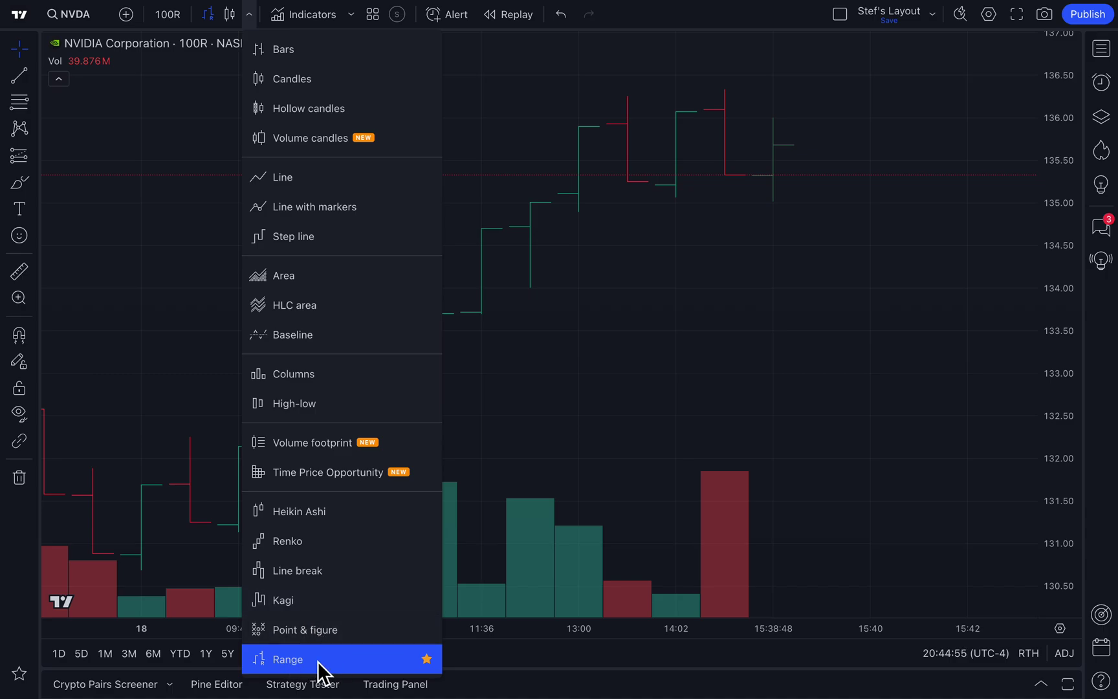
click(206, 330)
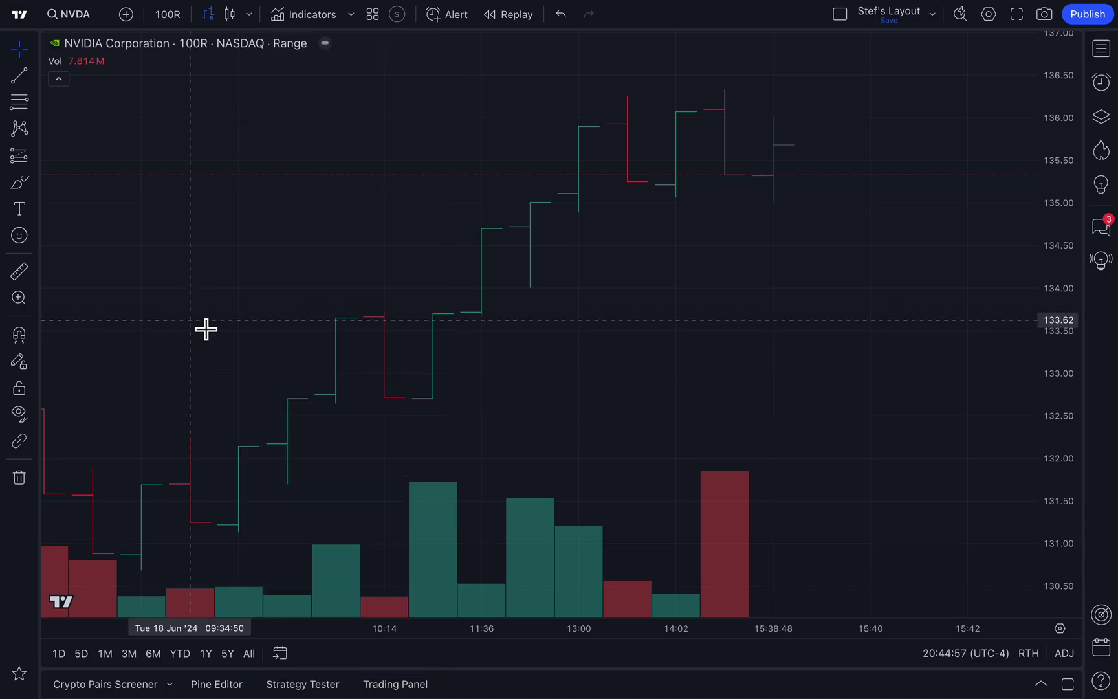
click(252, 17)
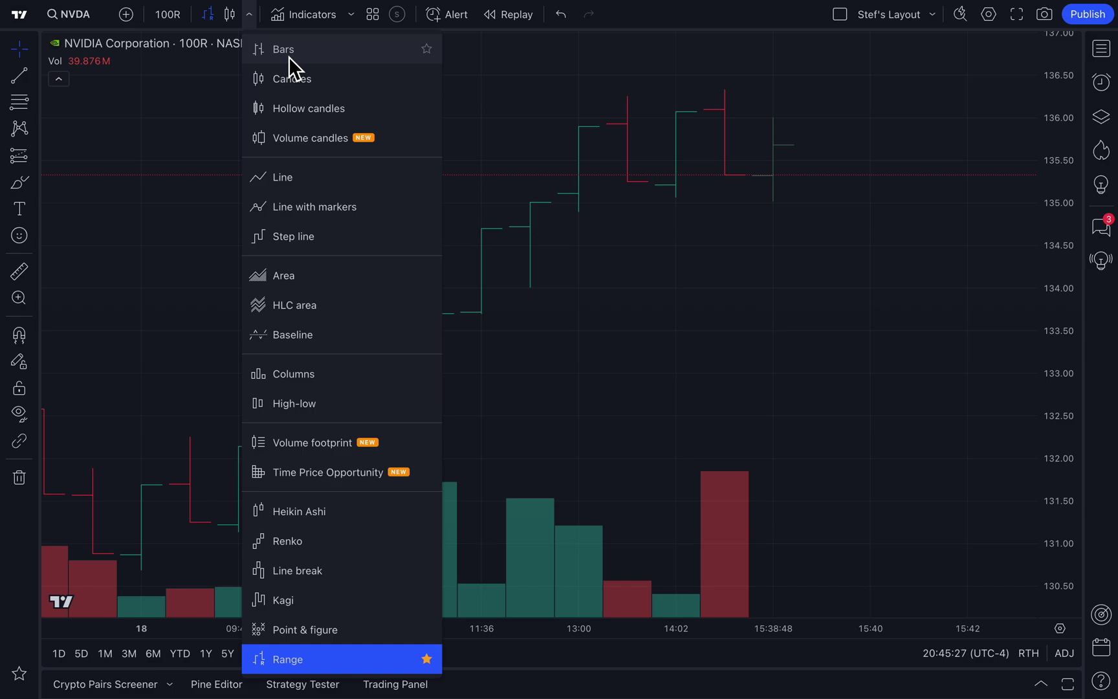
click(292, 658)
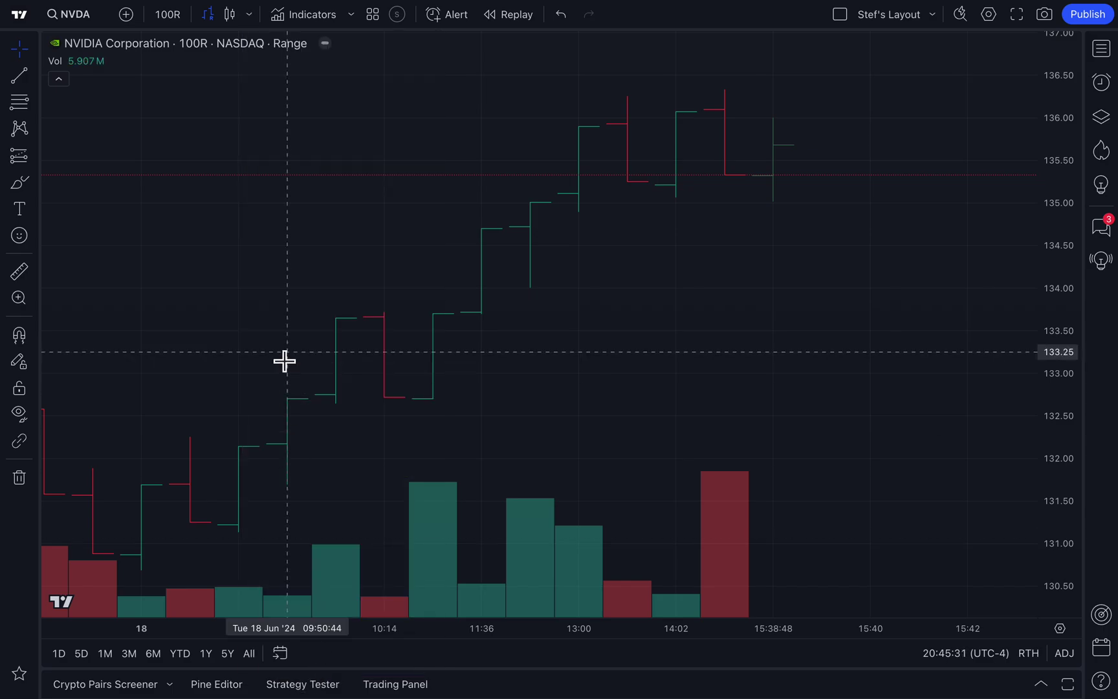
Switch the NVDA chart from range bars to 1-second candlesticks.
scroll(286, 369, up, 2)
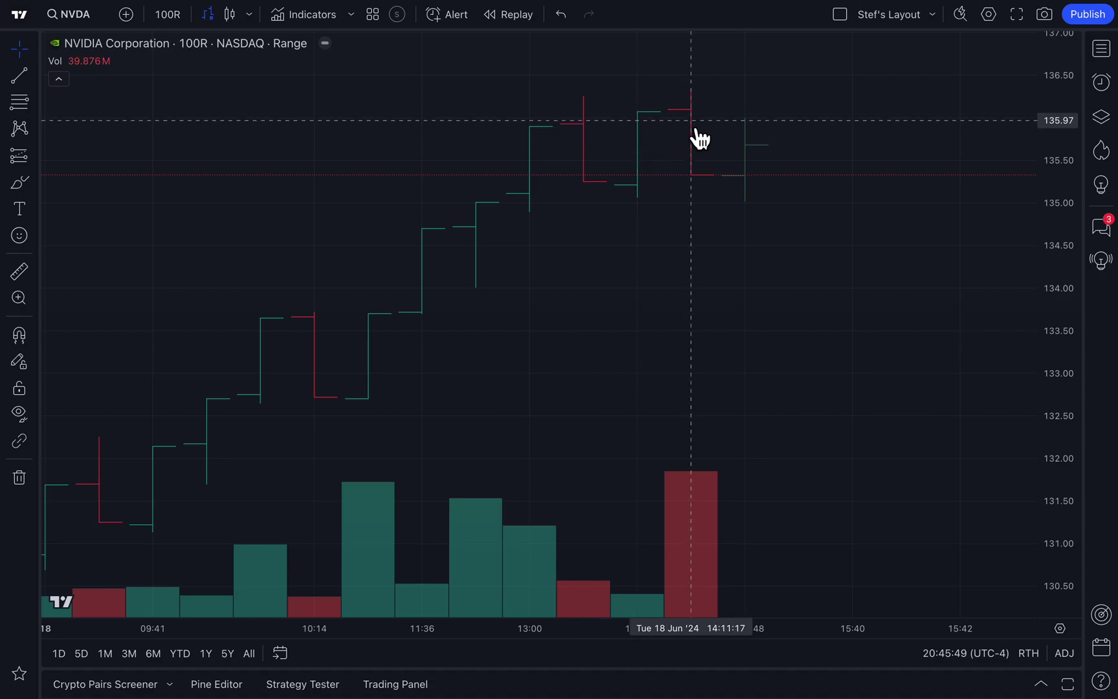
click(233, 21)
scroll(671, 389, down, 6)
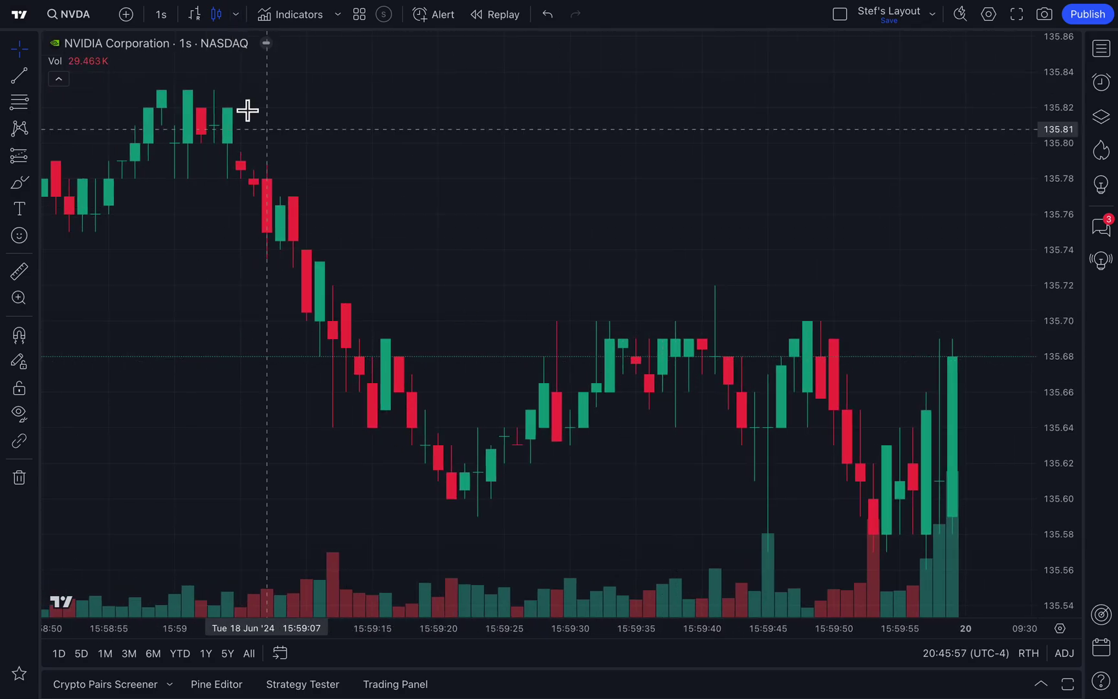
Change the NVDA chart interval to 1 day.
click(163, 24)
click(198, 291)
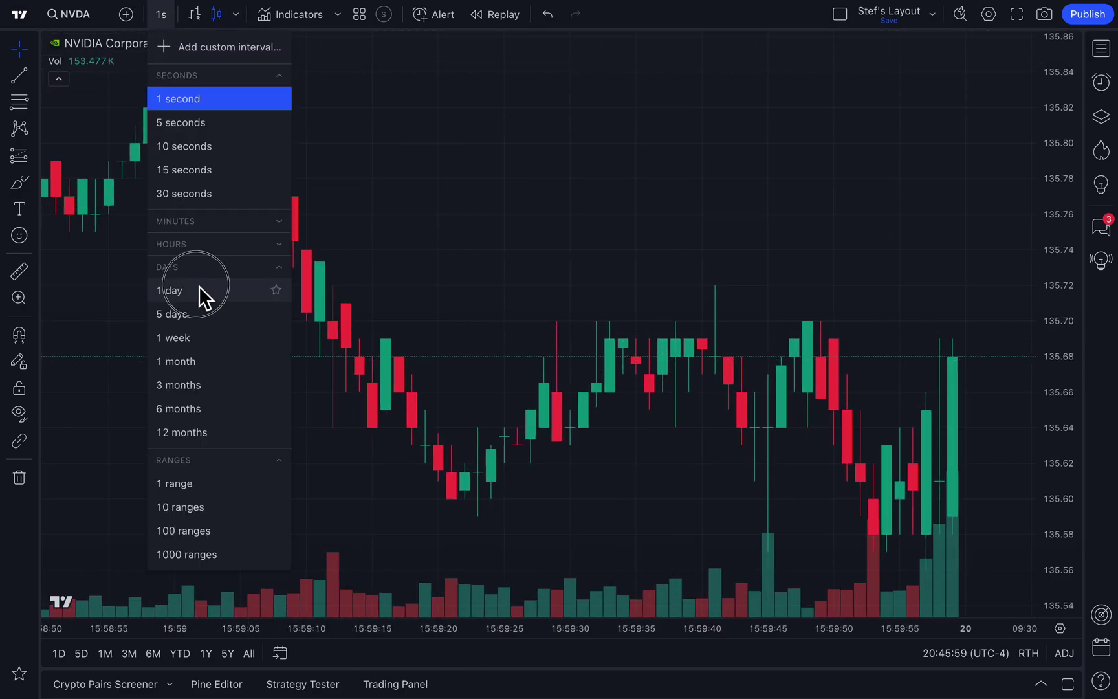
scroll(397, 288, up, 3)
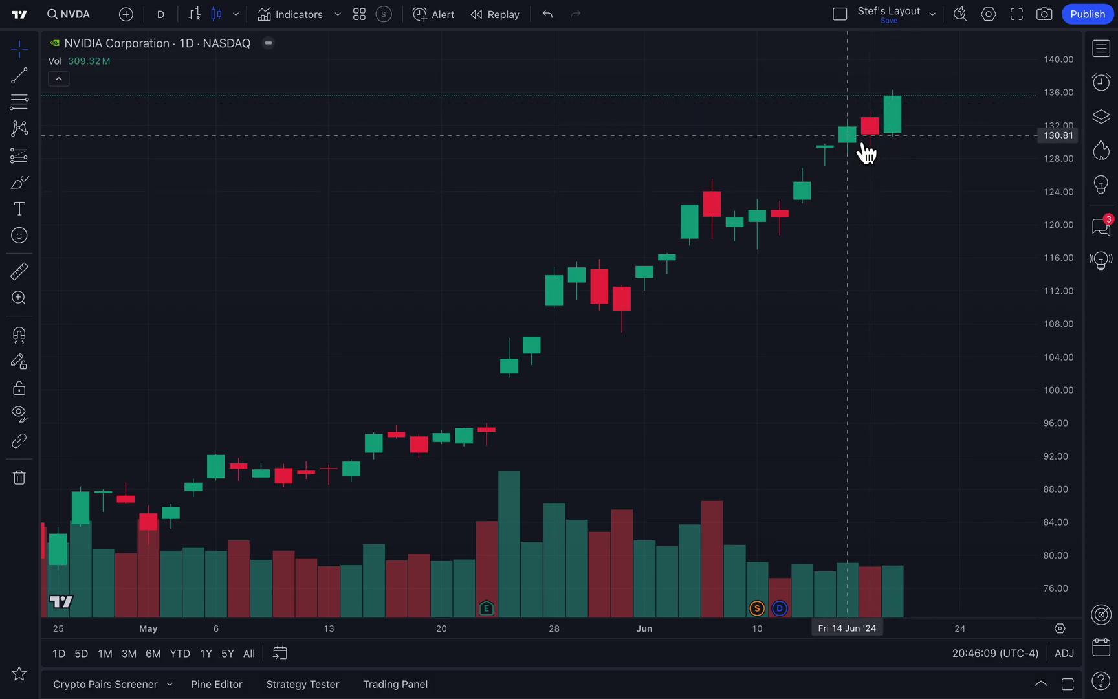
Leave the interval list unchanged and switch the chart back to 100-range bars.
click(161, 14)
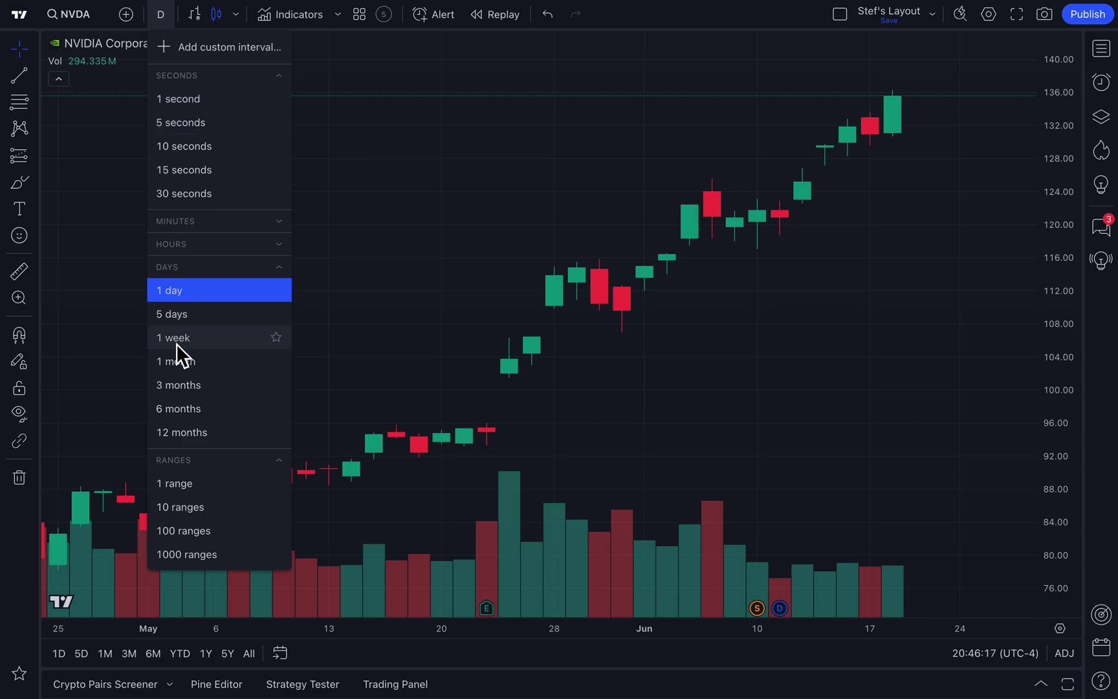
click(362, 287)
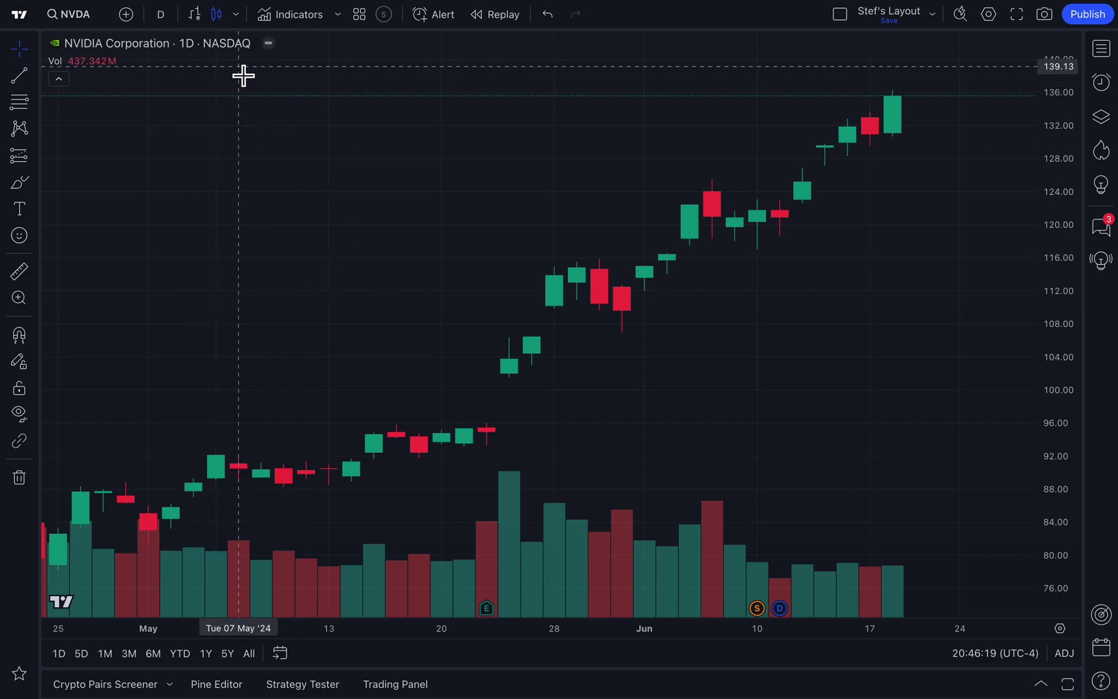
click(197, 17)
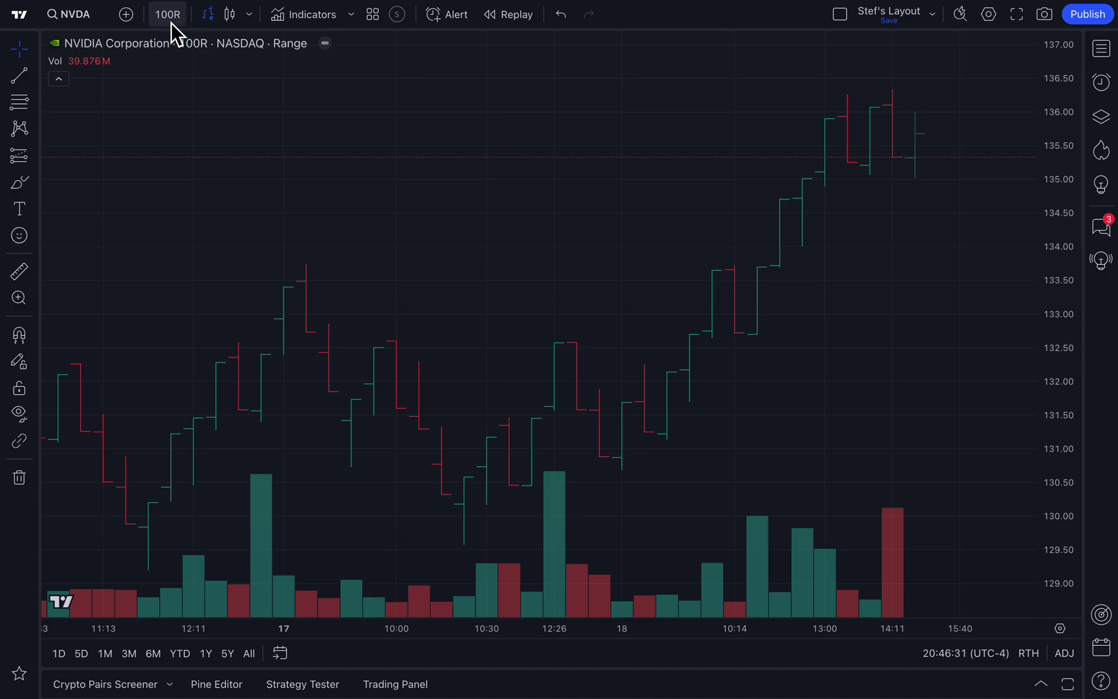
Keep the 100-ranges interval, scroll to the latest bars, and reopen the interval list.
click(171, 23)
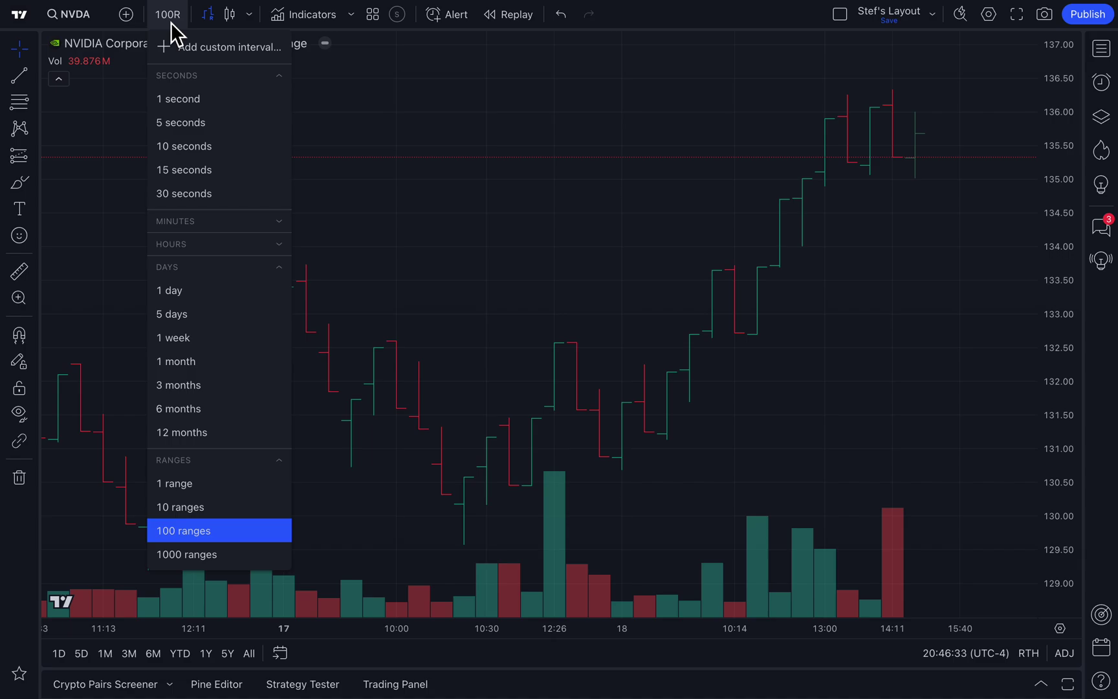
click(213, 535)
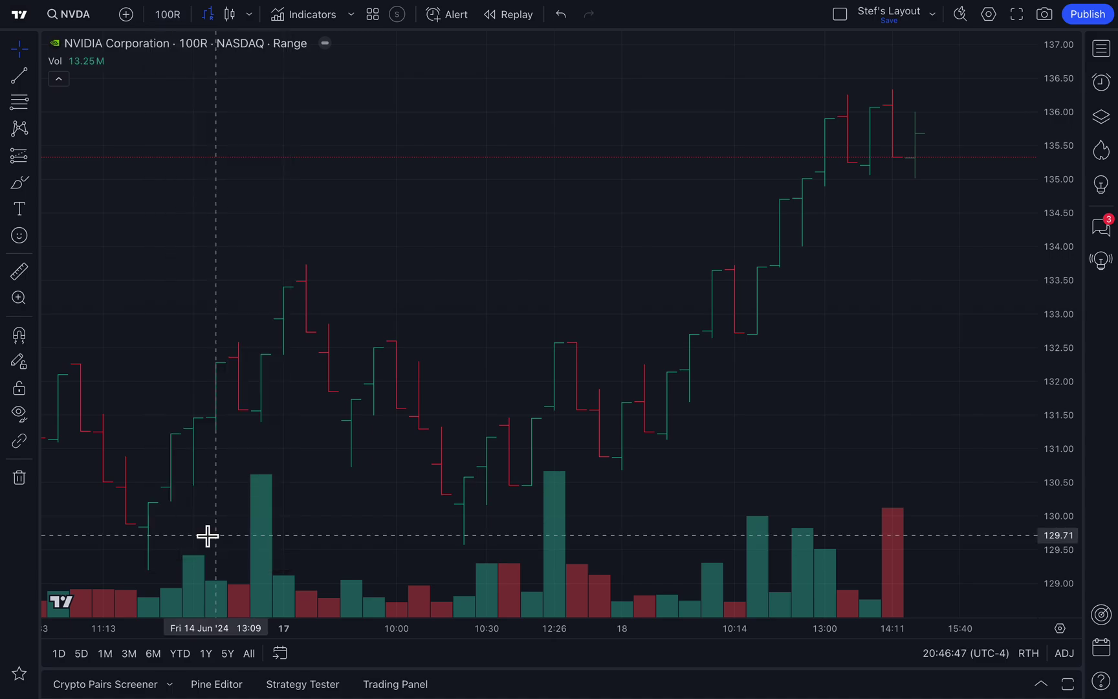
scroll(569, 230, right, 5)
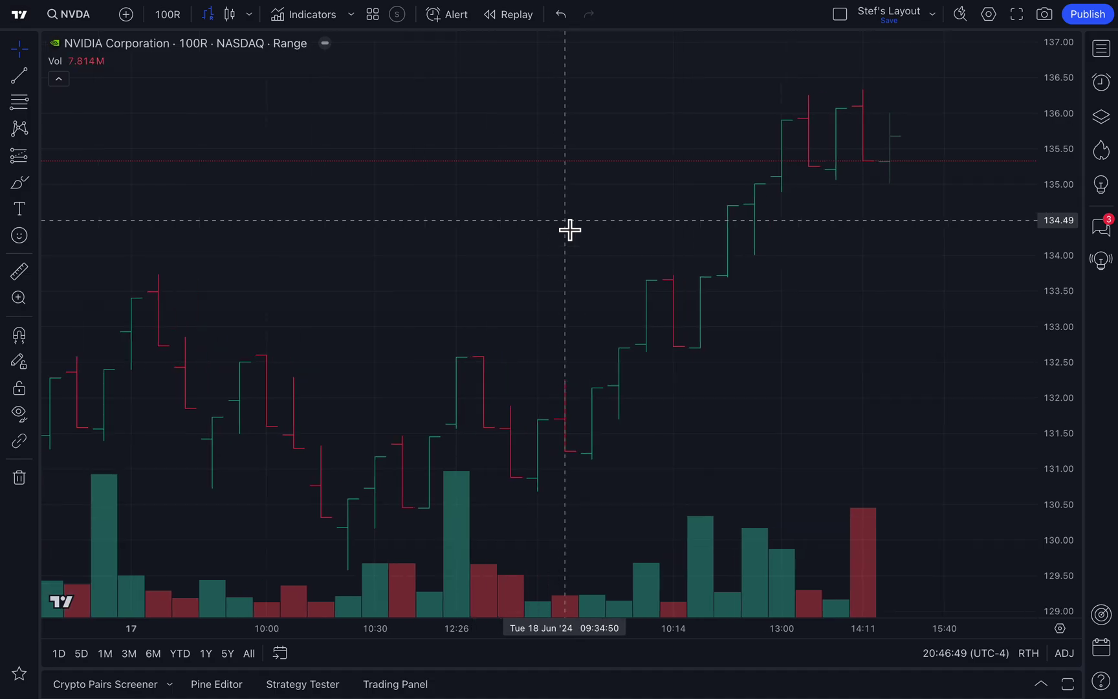
scroll(569, 230, right, 2)
scroll(569, 230, up, 4)
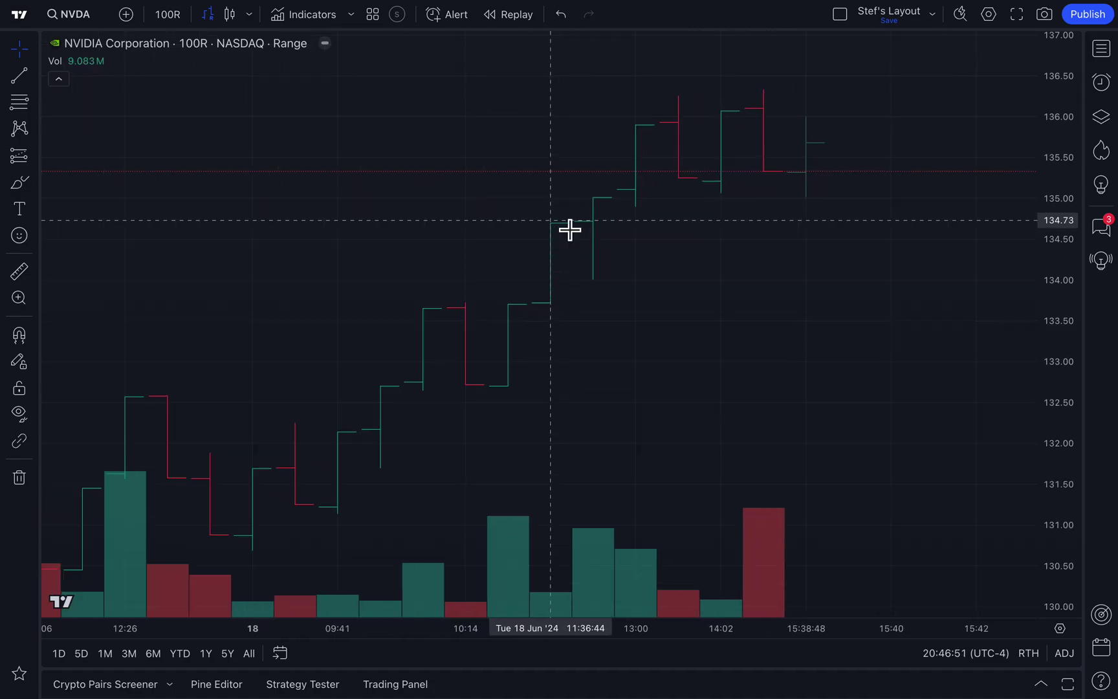
scroll(569, 230, up, 1)
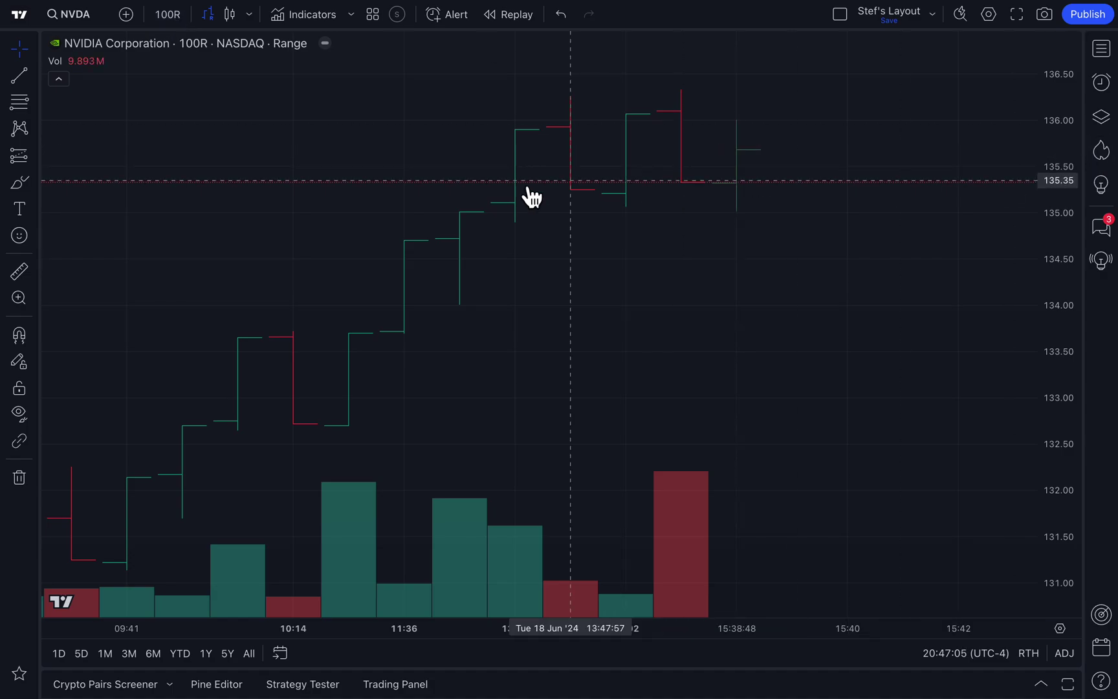
click(168, 14)
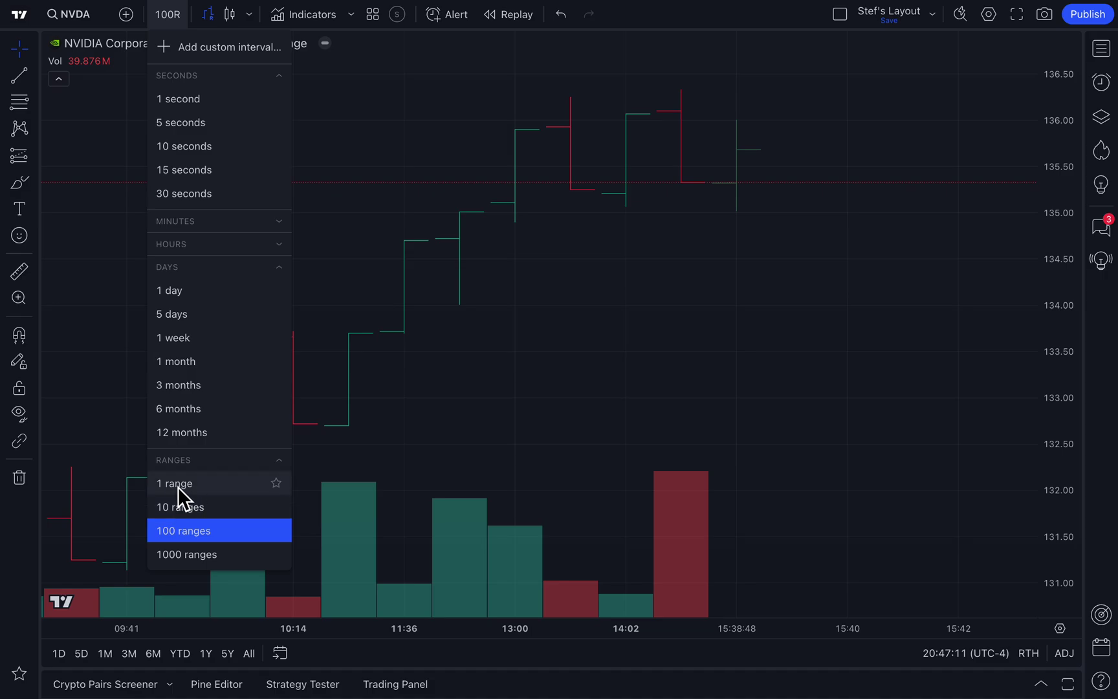
click(191, 536)
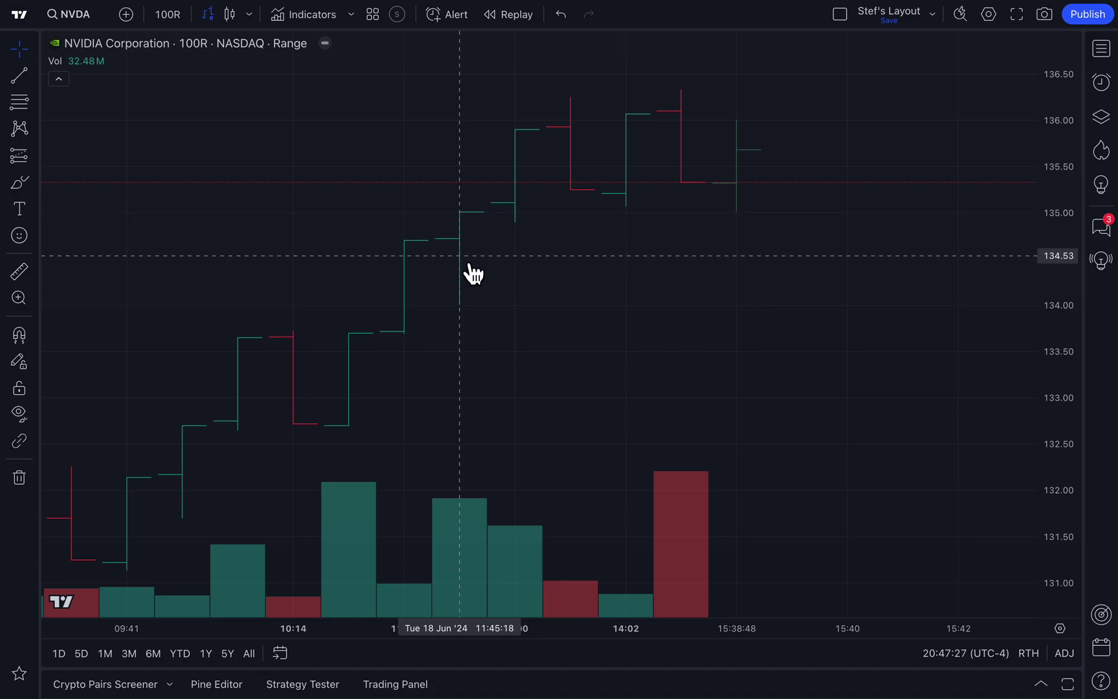
scroll(551, 234, up, 1)
scroll(551, 234, up, 2)
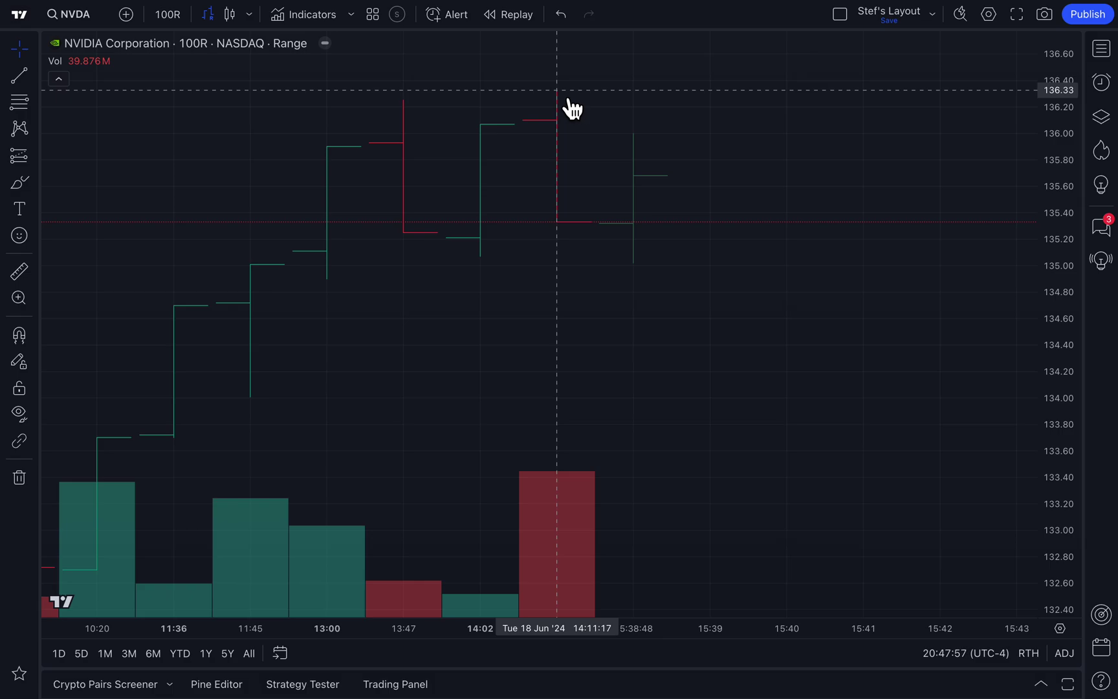
scroll(457, 182, down, 3)
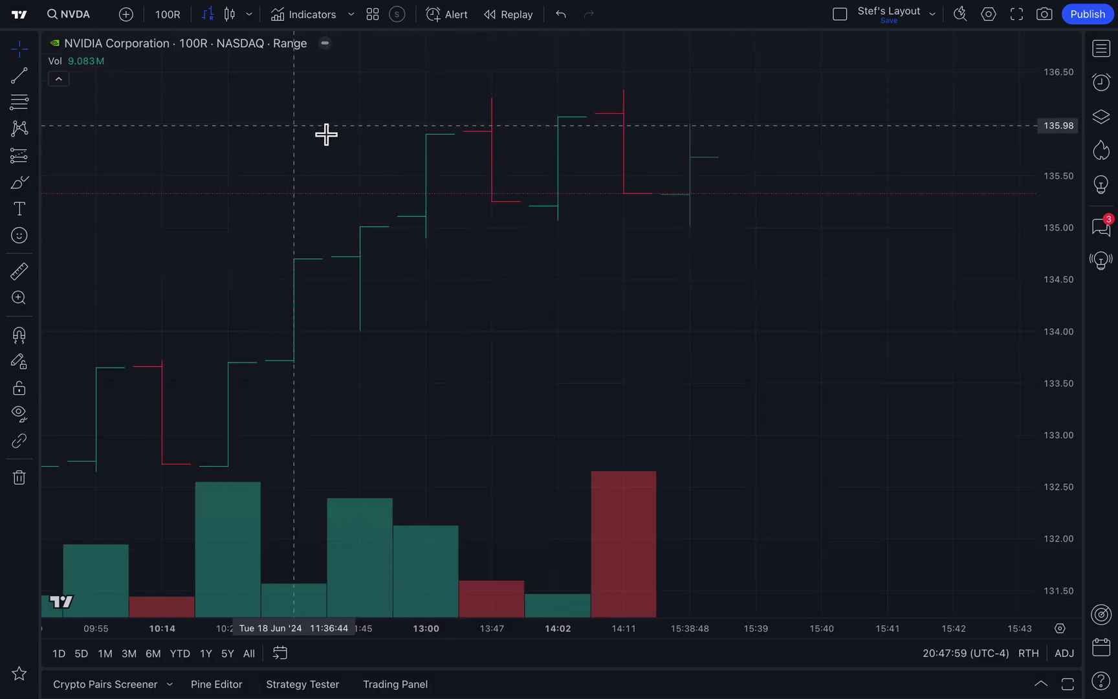
click(172, 16)
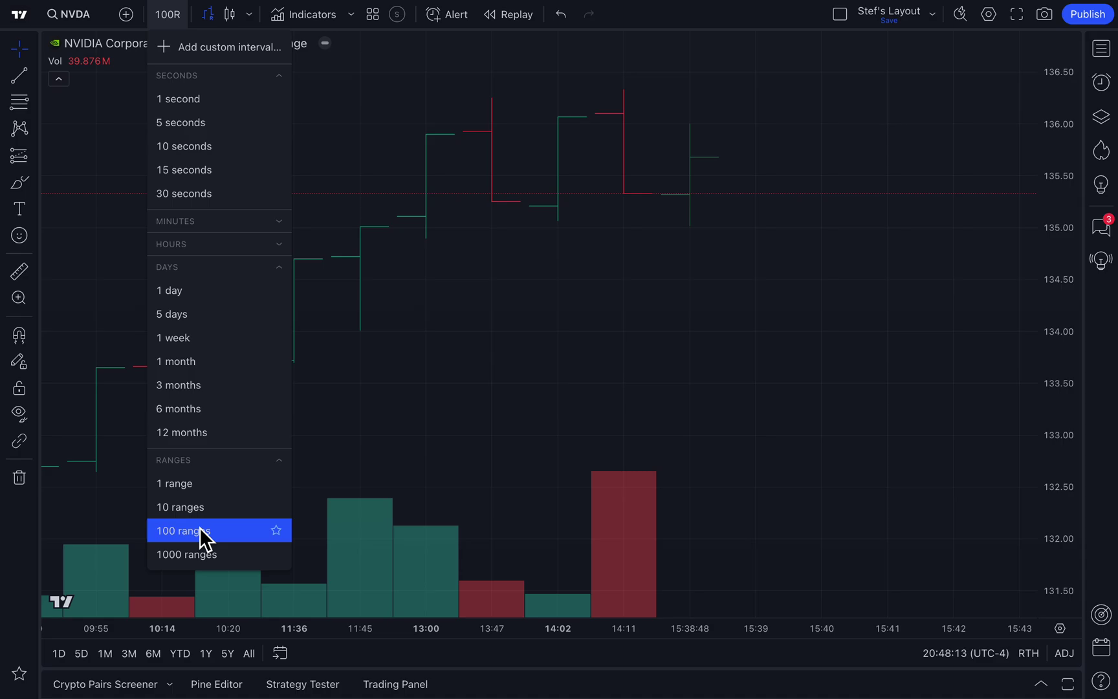
View NVDA as daily candlesticks zoomed out, then return to 100R range bars.
click(224, 21)
scroll(412, 353, down, 3)
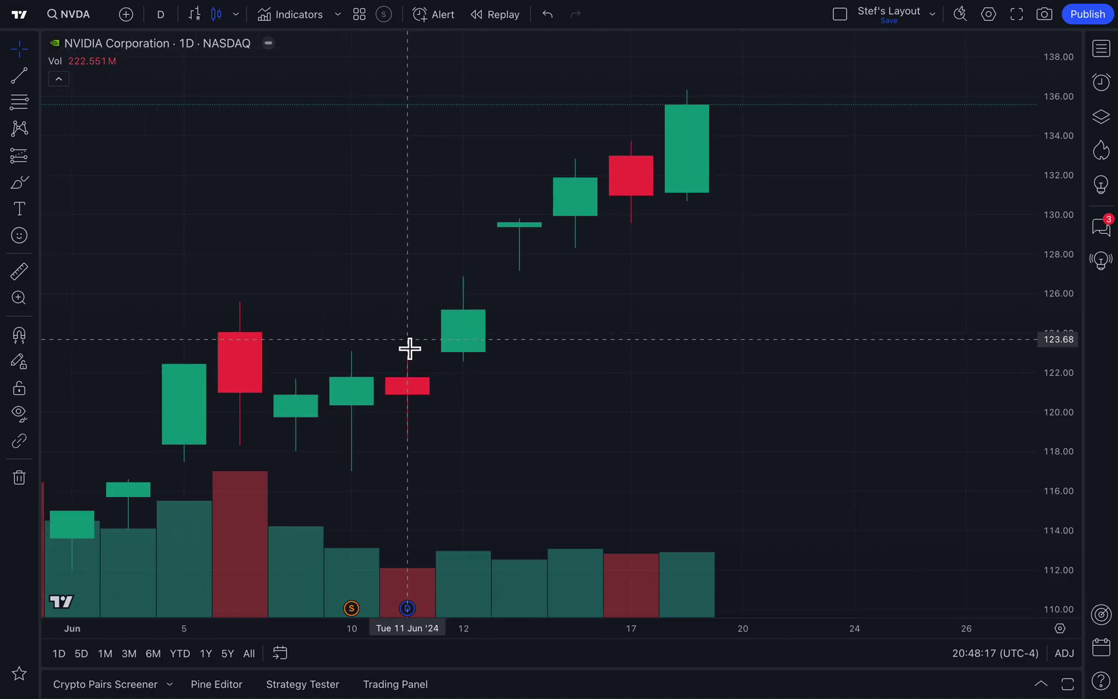
scroll(412, 353, down, 4)
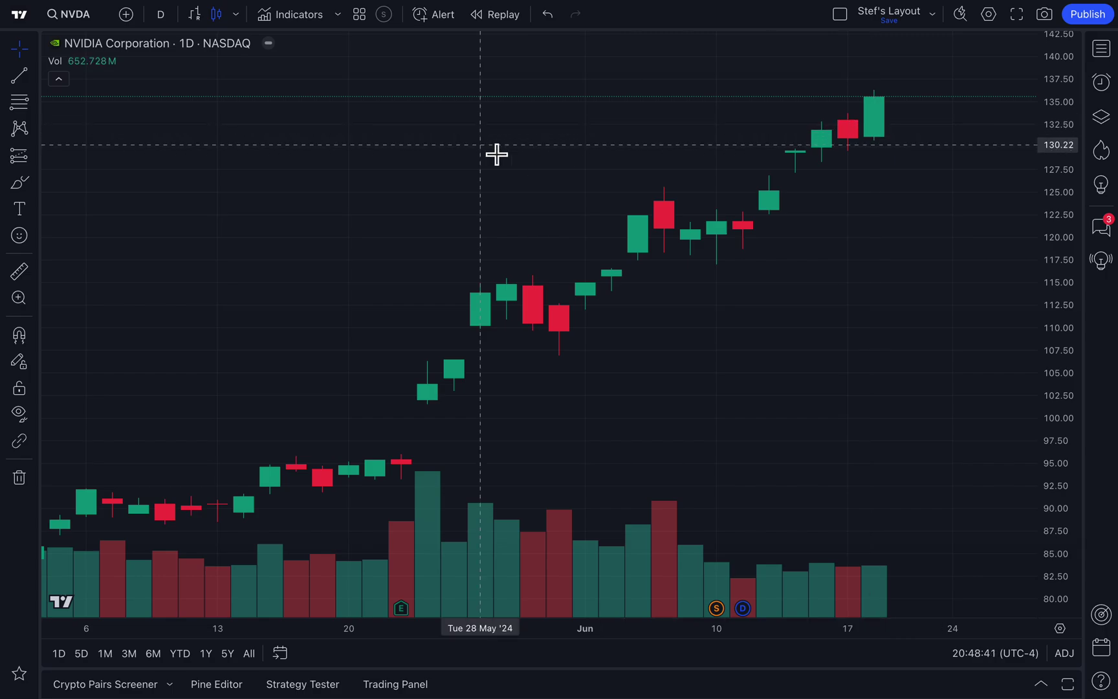
click(197, 17)
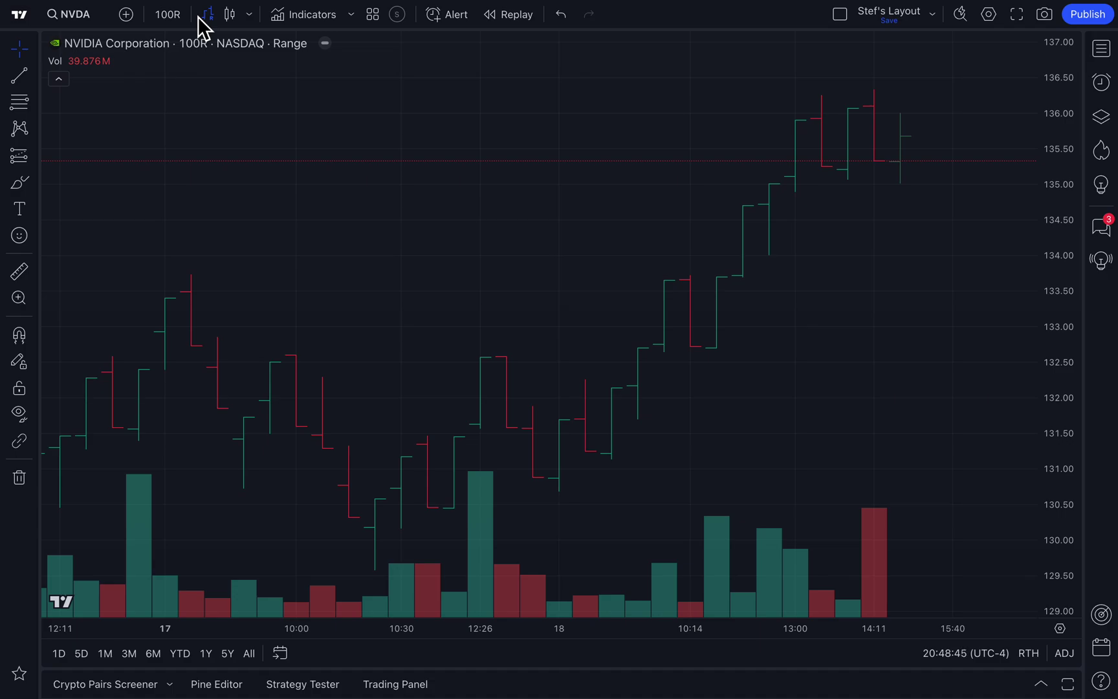
scroll(462, 341, down, 5)
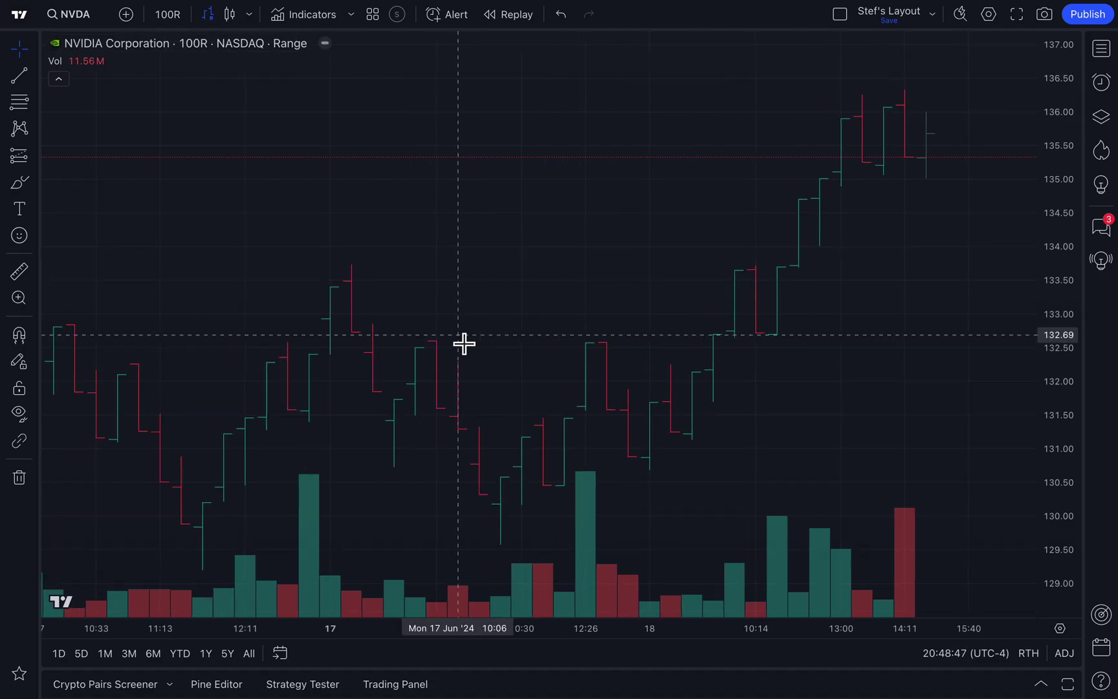
scroll(462, 341, down, 5)
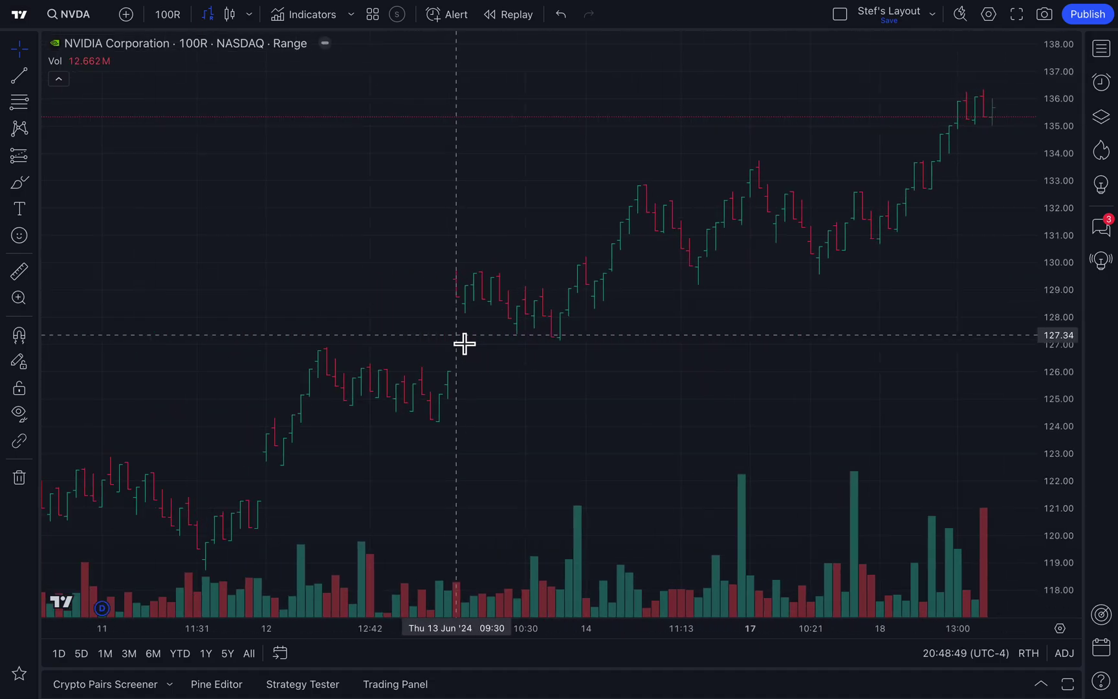
drag(723, 362, 565, 355)
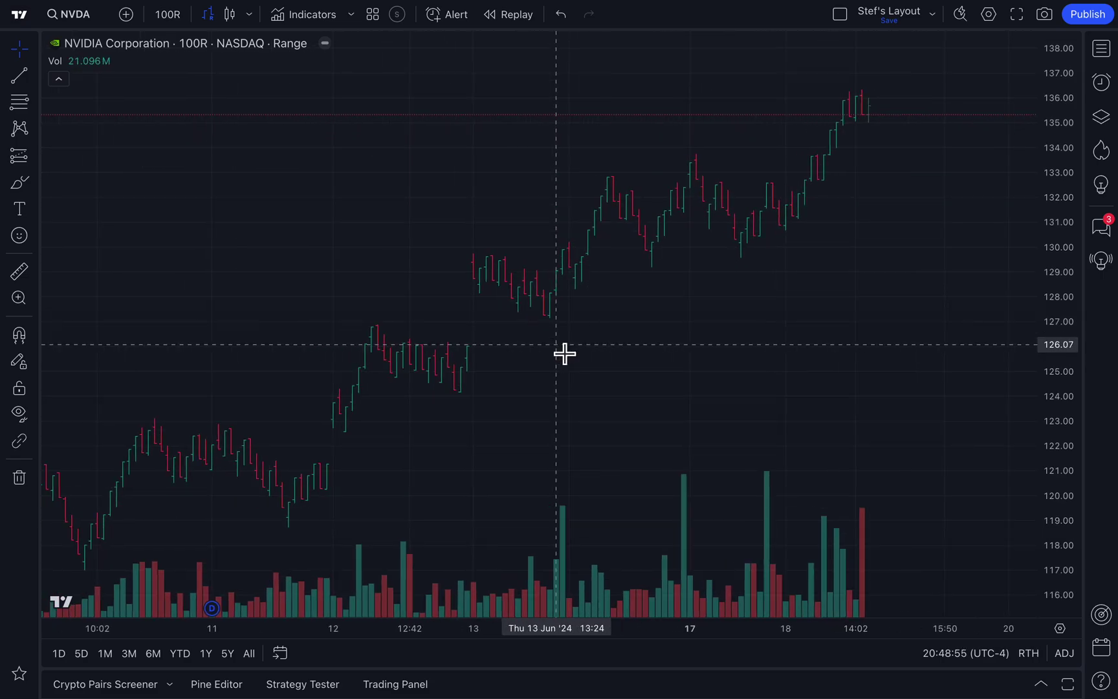
scroll(565, 353, up, 5)
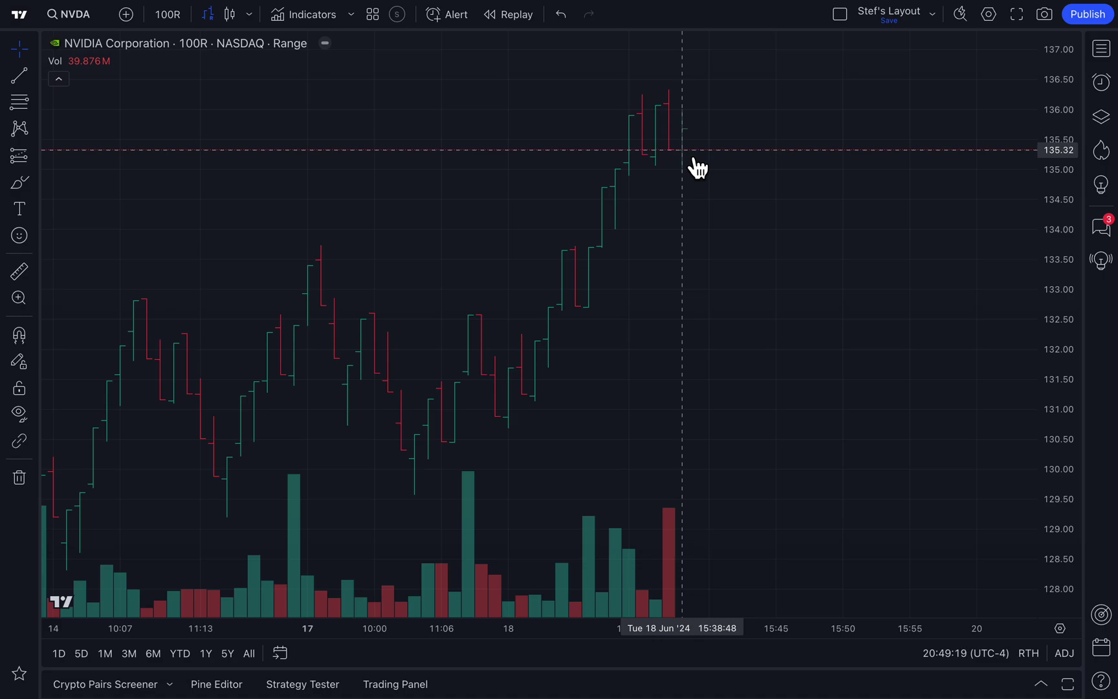
scroll(691, 158, down, 10)
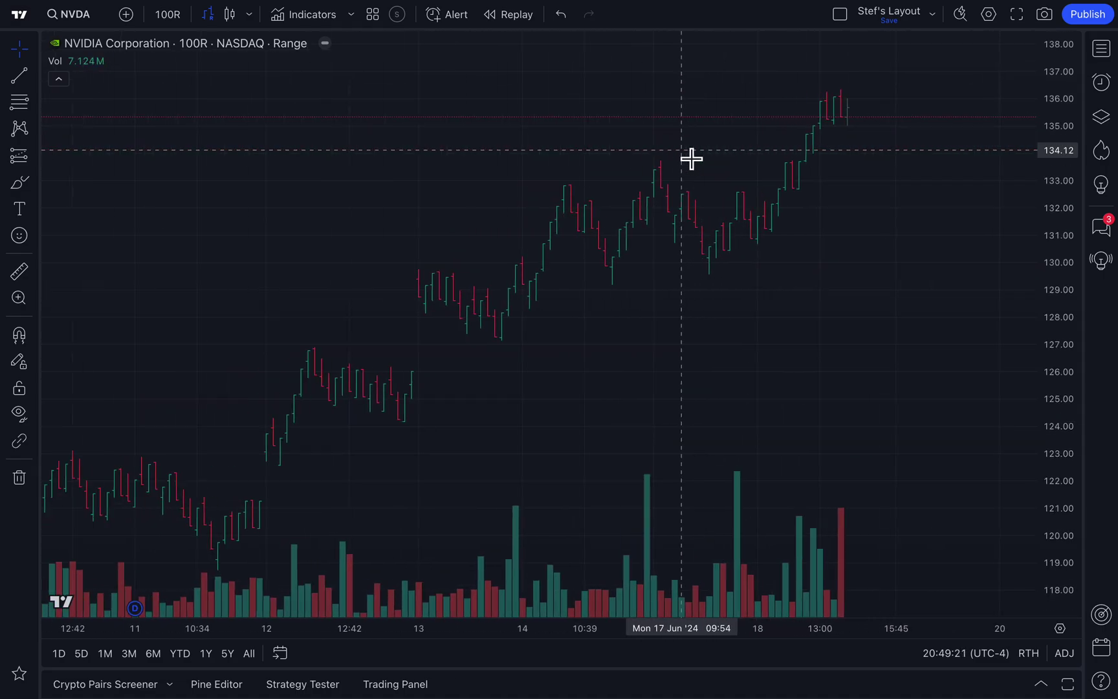
scroll(691, 159, down, 2)
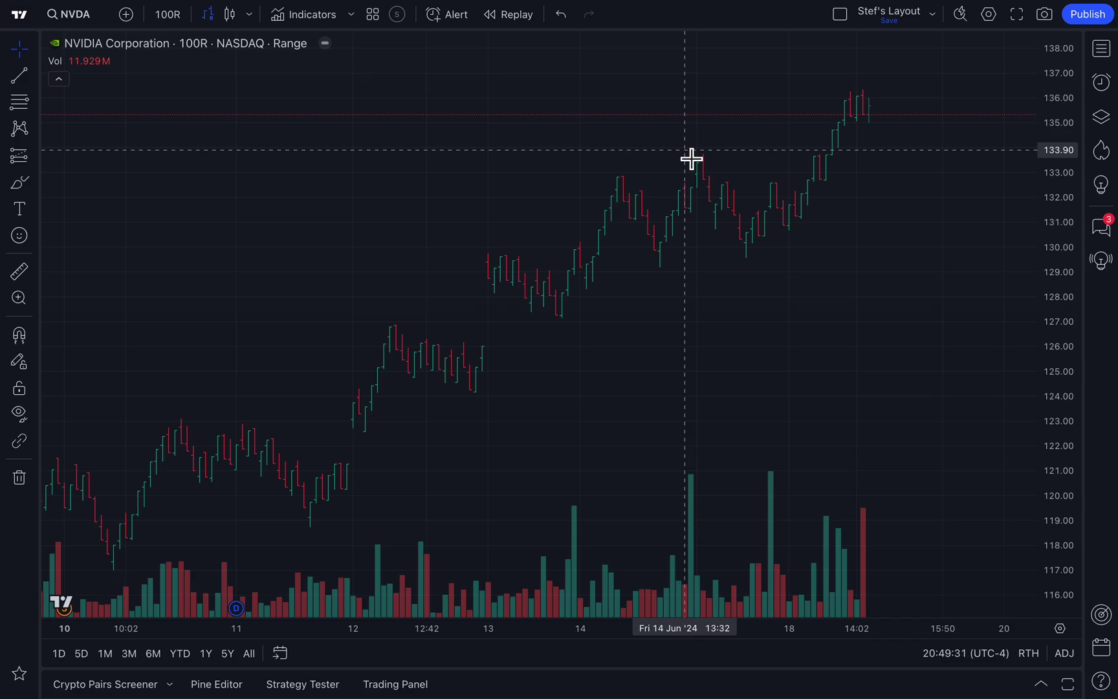
scroll(828, 388, down, 5)
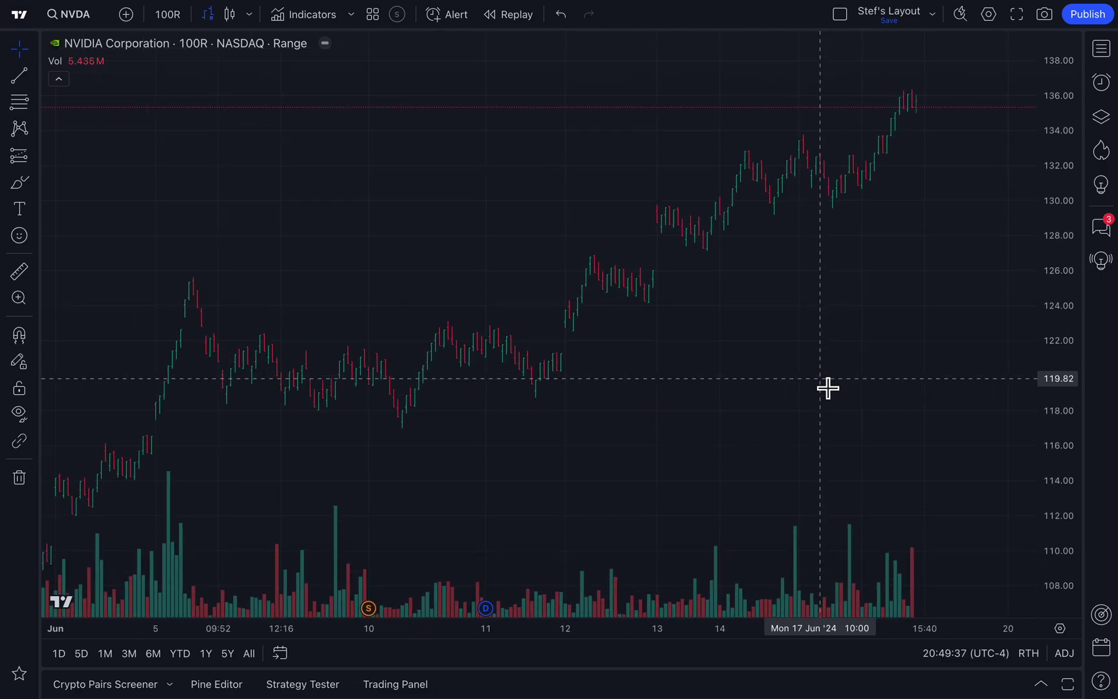
scroll(827, 387, up, 3)
drag(818, 400, 766, 381)
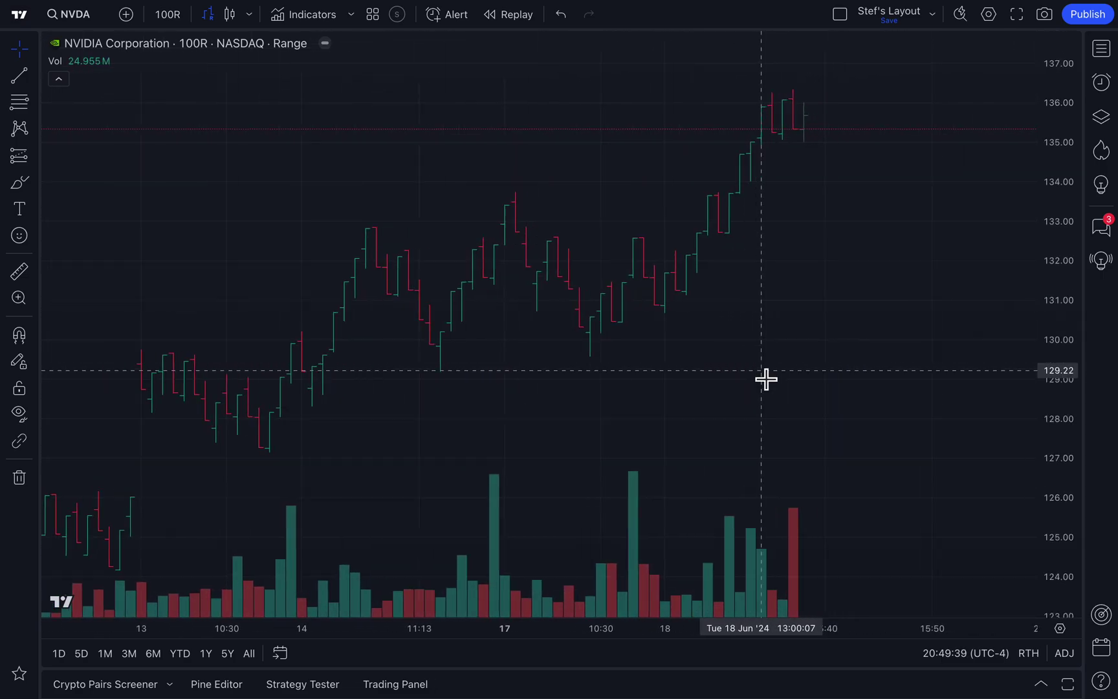
scroll(766, 379, up, 1)
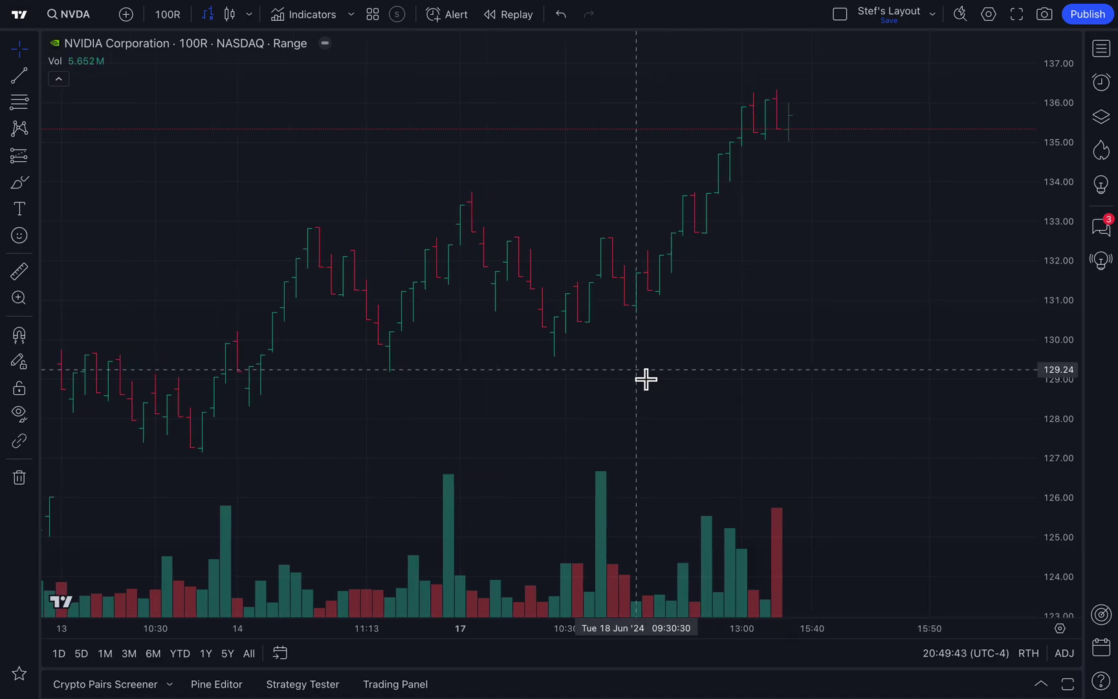
scroll(646, 379, down, 1)
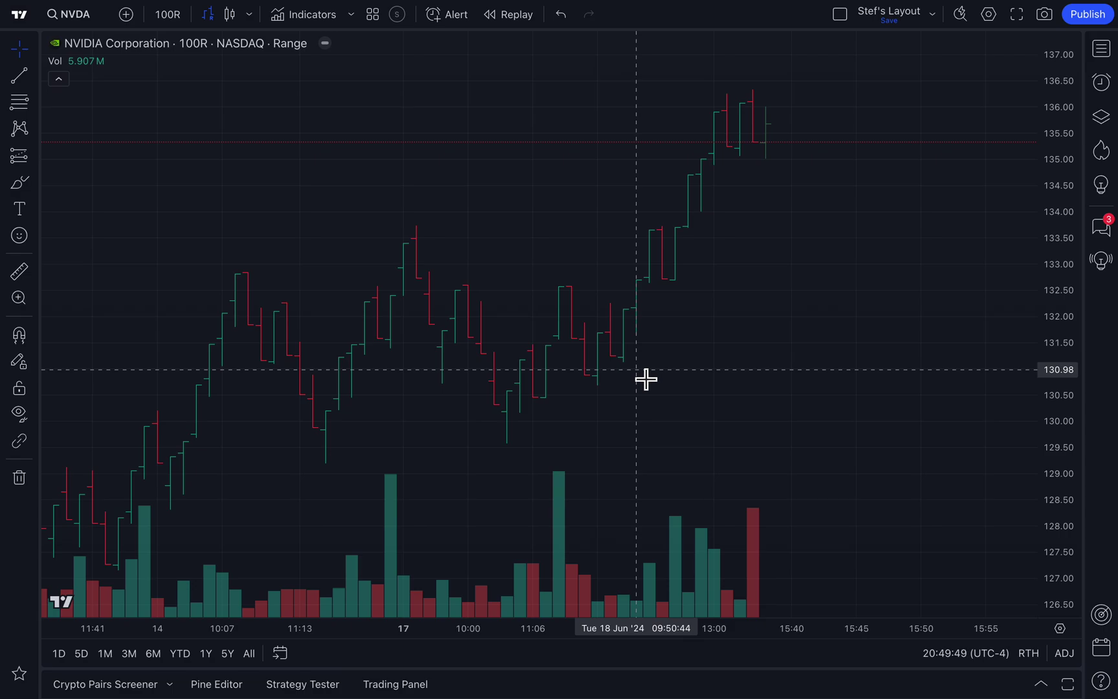
click(175, 20)
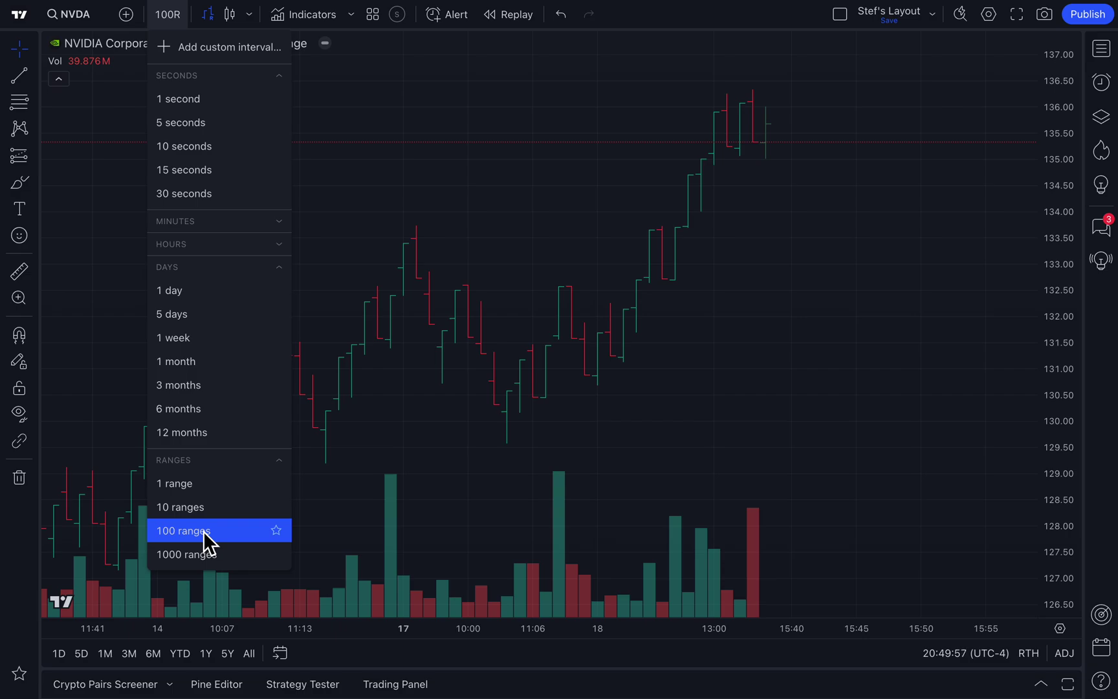
click(636, 357)
scroll(621, 346, up, 1)
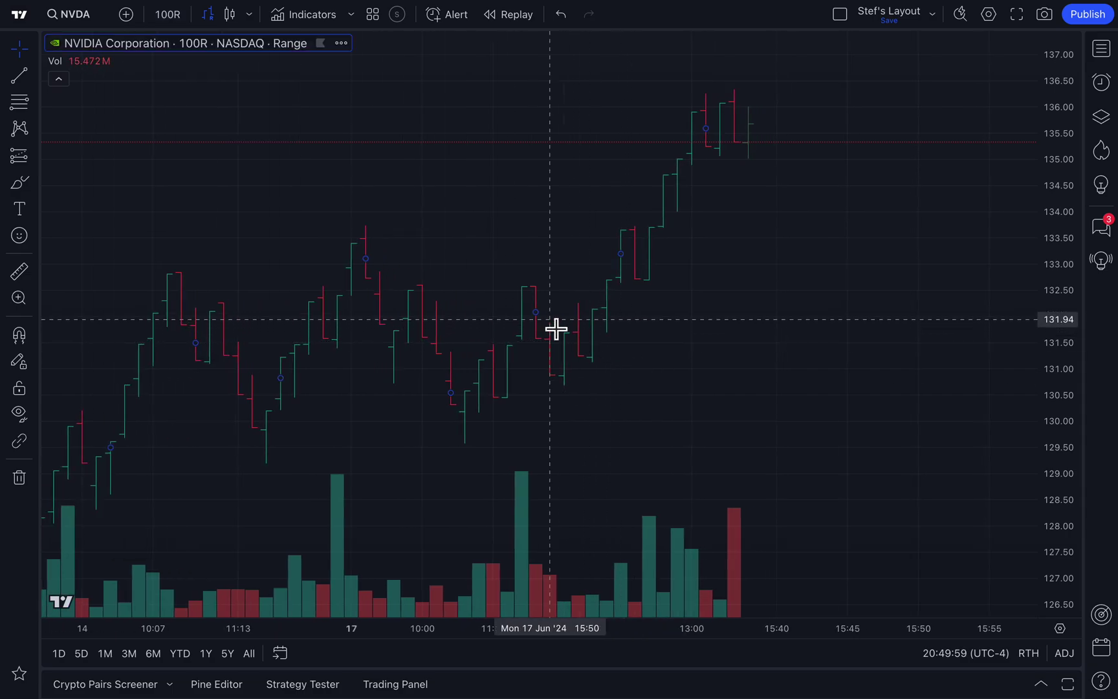
Set the price series' range style to Candles in Chart settings and close it.
double_click(539, 315)
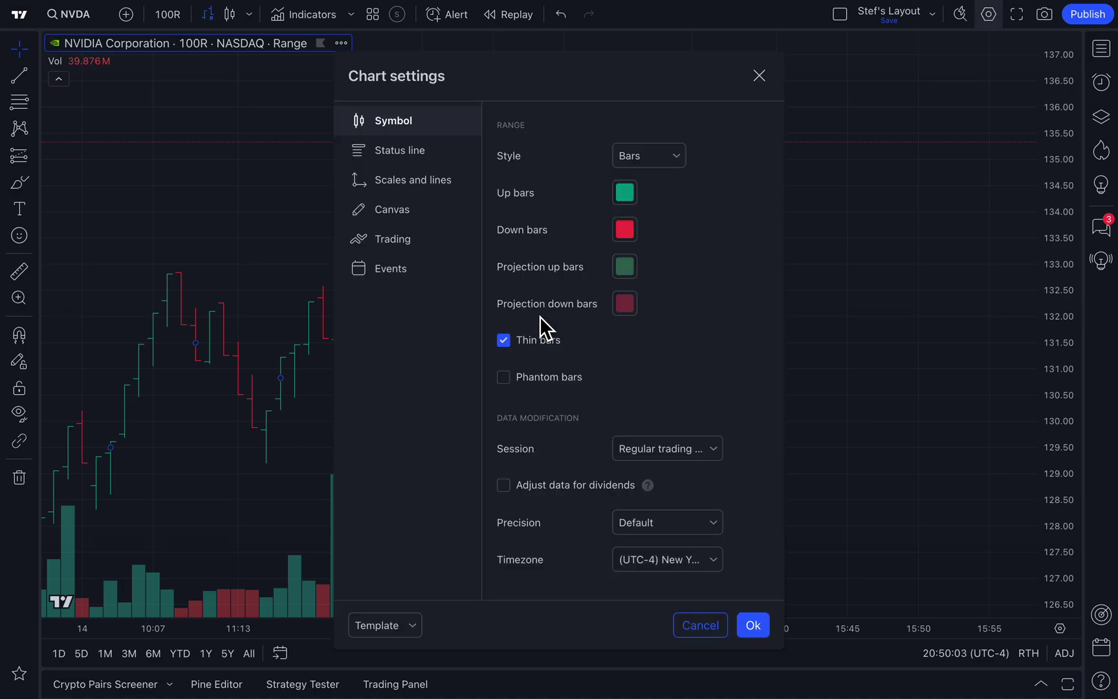
drag(495, 87, 215, 90)
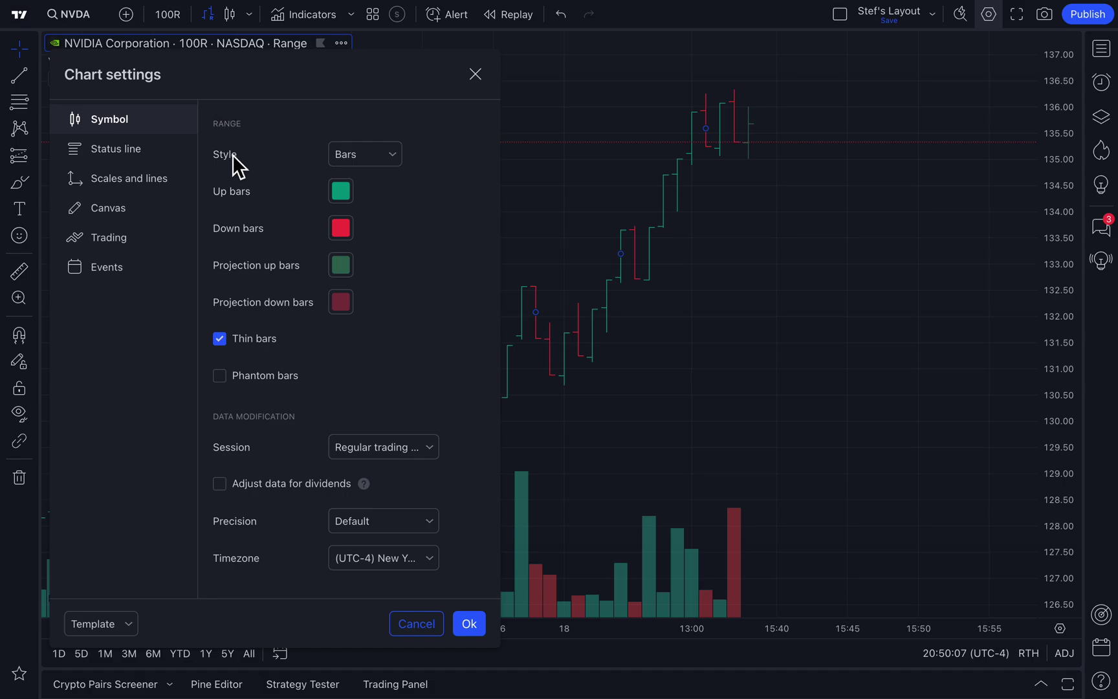
click(359, 156)
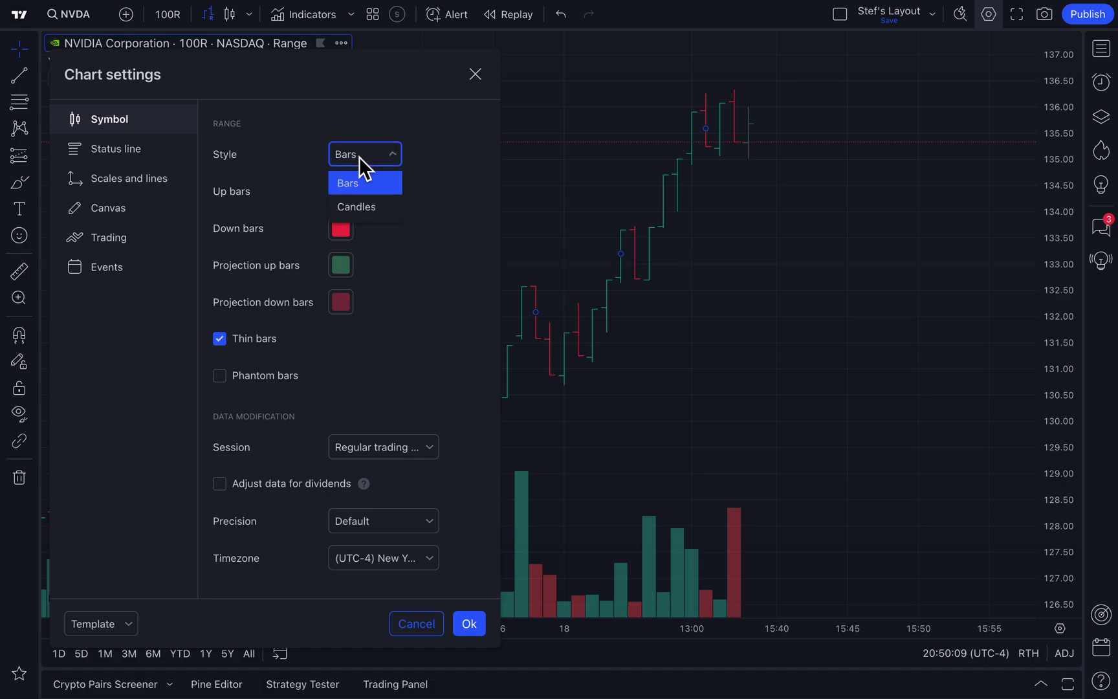
click(370, 207)
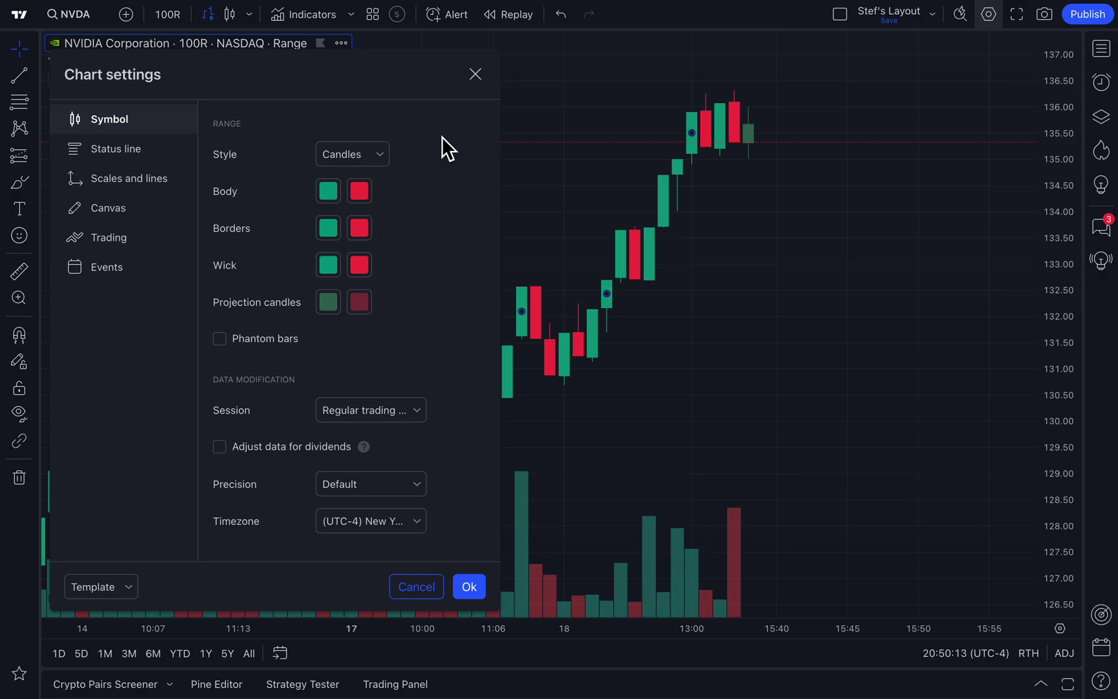
click(475, 74)
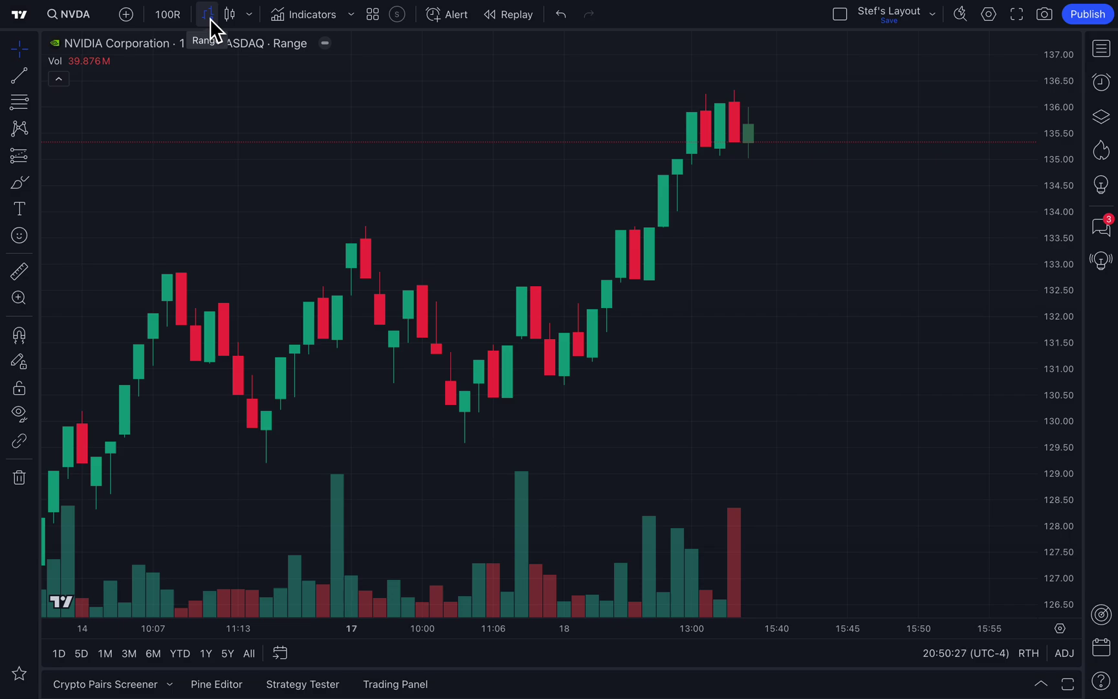
Open Chart settings for the NVDA price series, showing the Candles style.
click(171, 17)
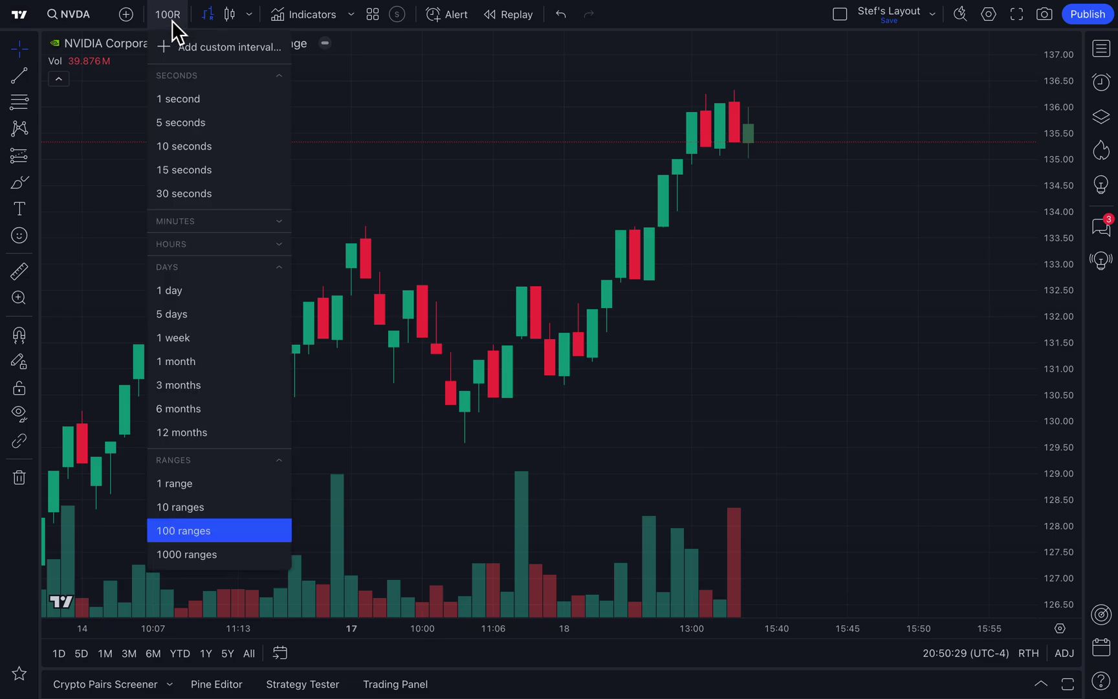
double_click(652, 257)
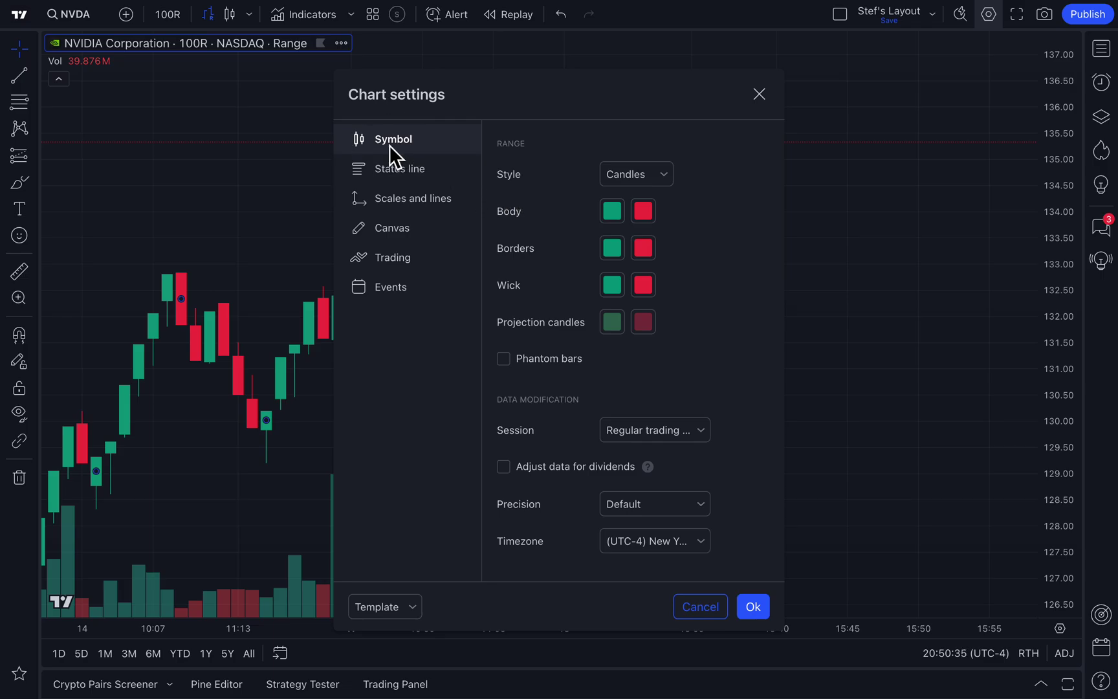
Inspect the rising and falling Body, Borders and Wick colours without changing them.
drag(594, 125, 299, 111)
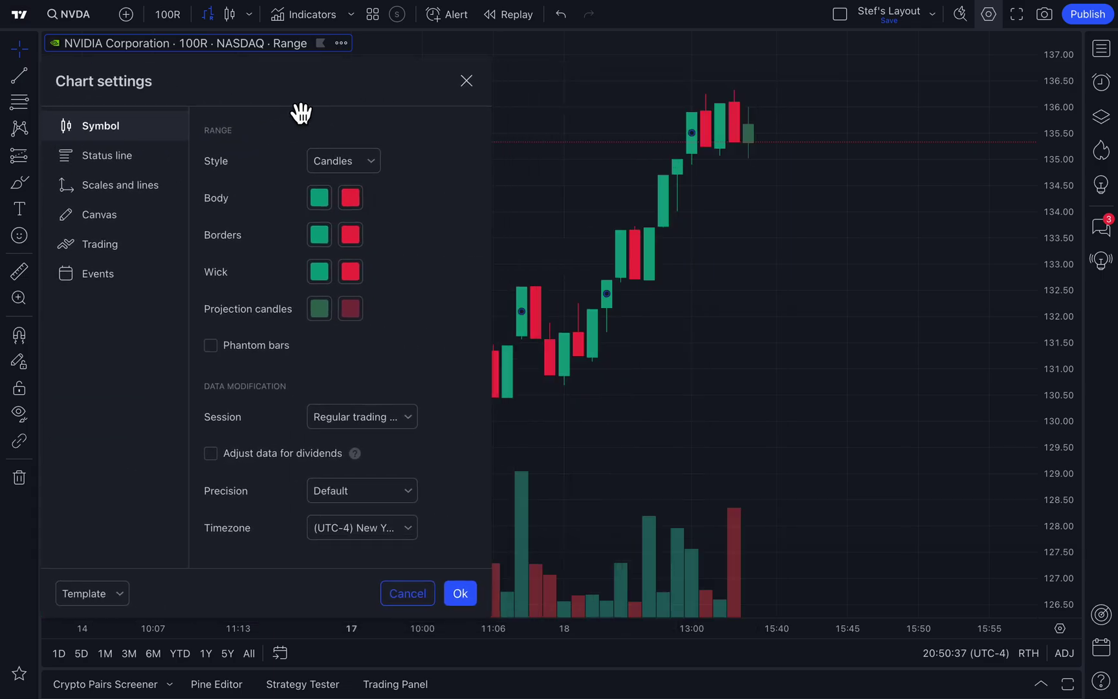
click(320, 197)
click(350, 197)
click(324, 233)
click(357, 235)
click(318, 271)
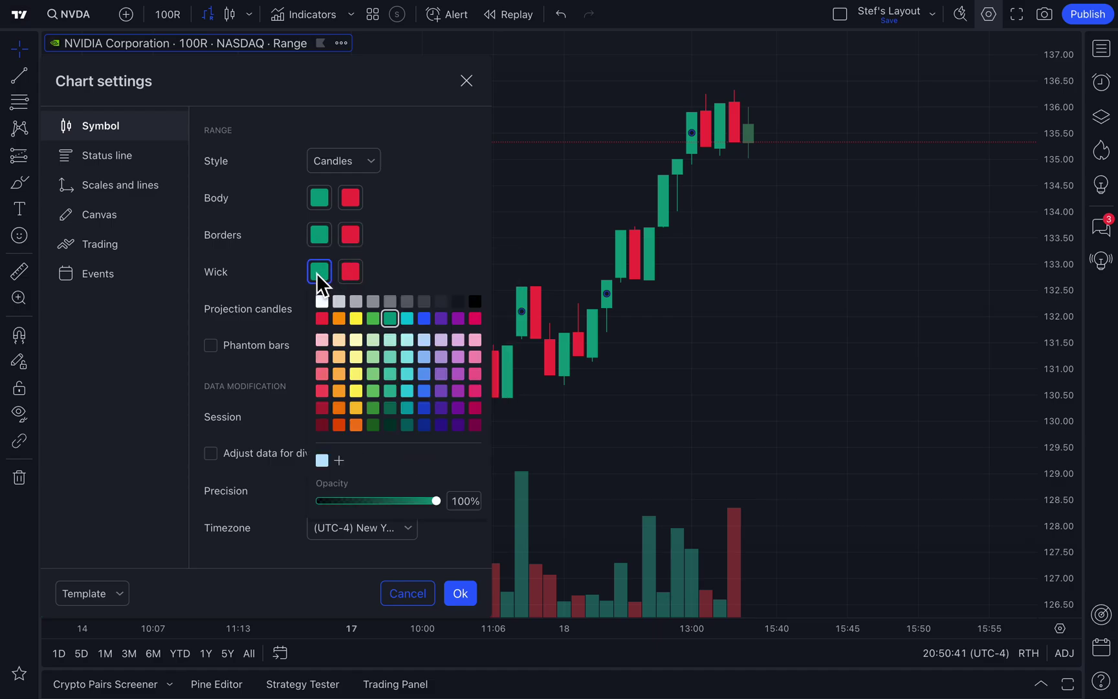
click(348, 272)
click(414, 254)
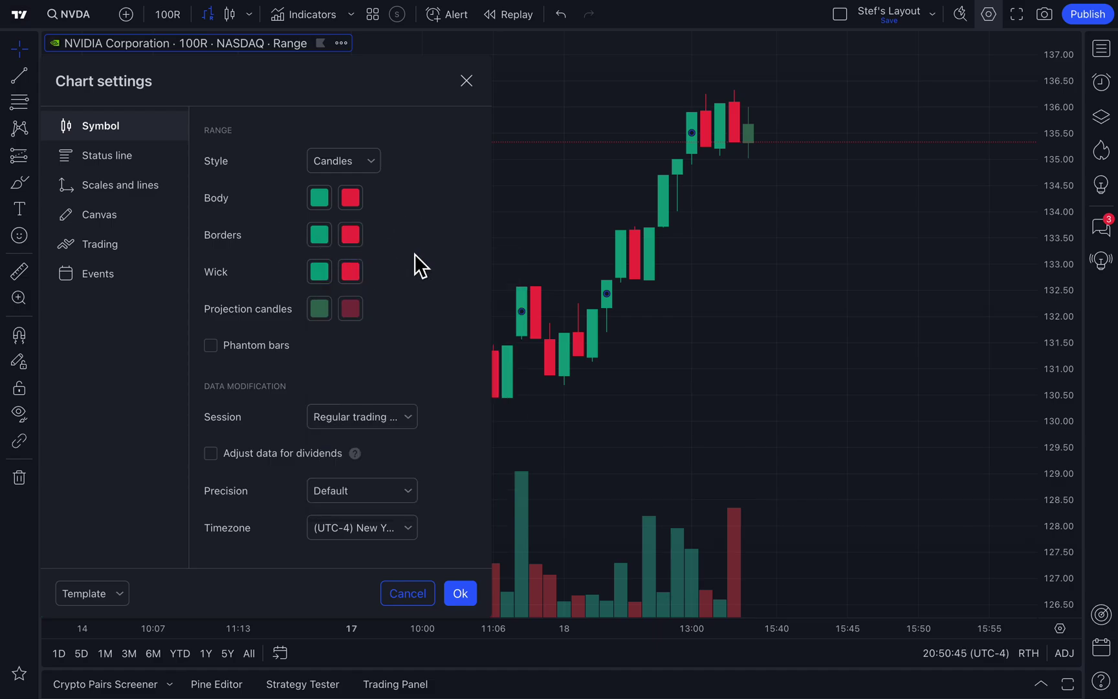
Change the range style back to Bars, close Chart settings, and pan the chart.
click(362, 164)
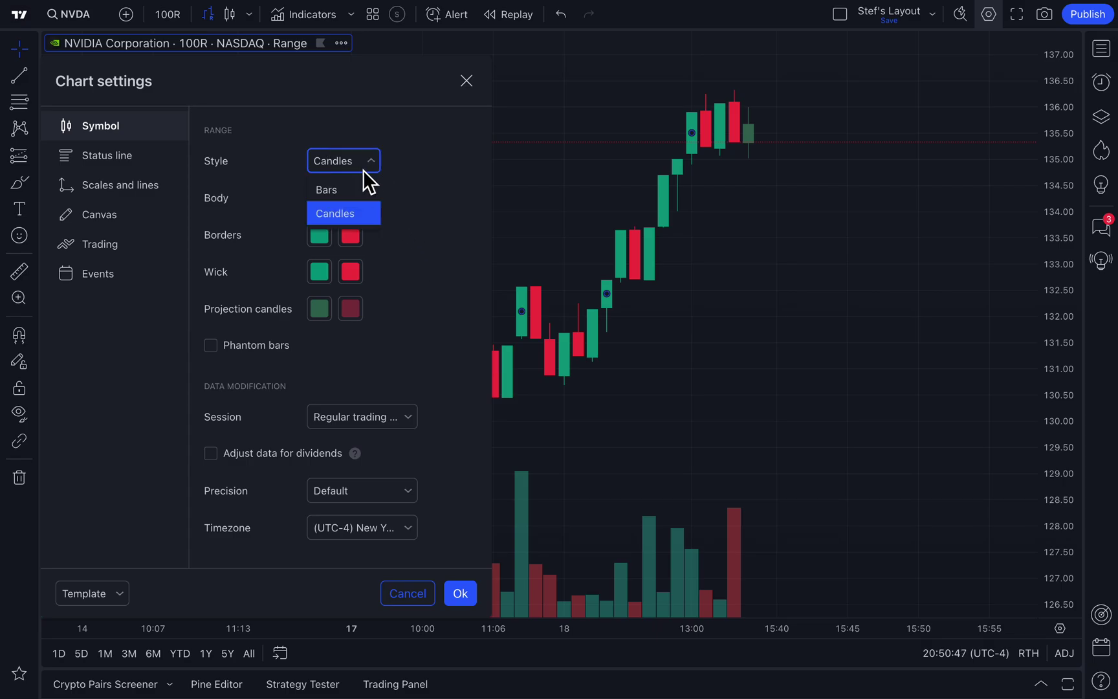
click(356, 186)
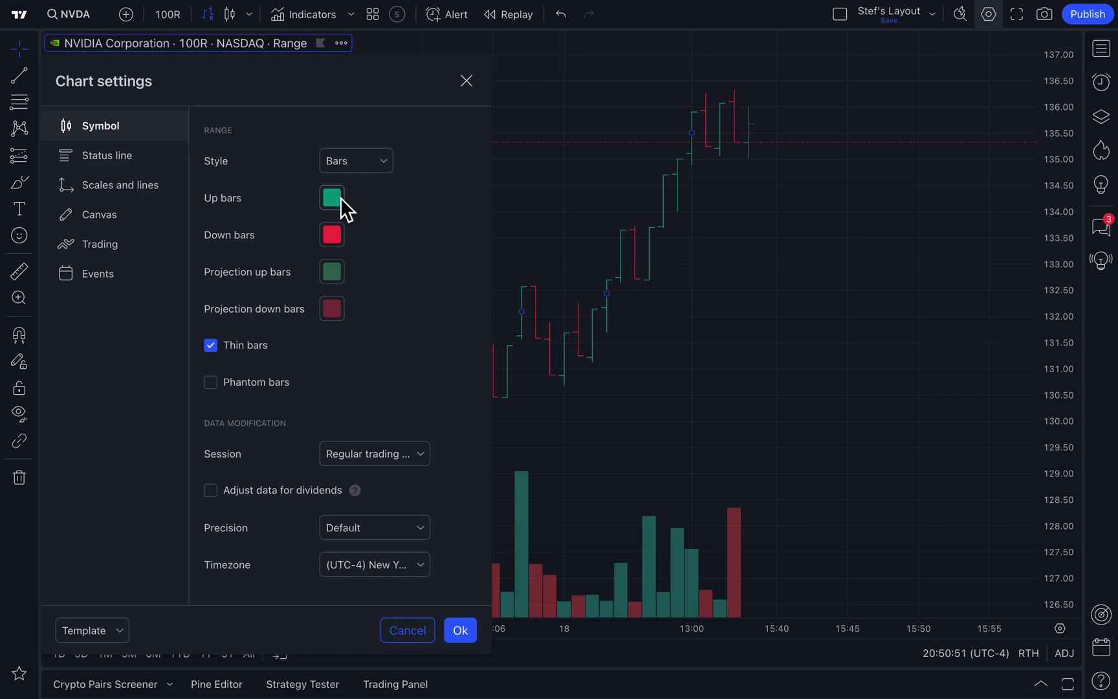
click(467, 80)
scroll(460, 178, left, 5)
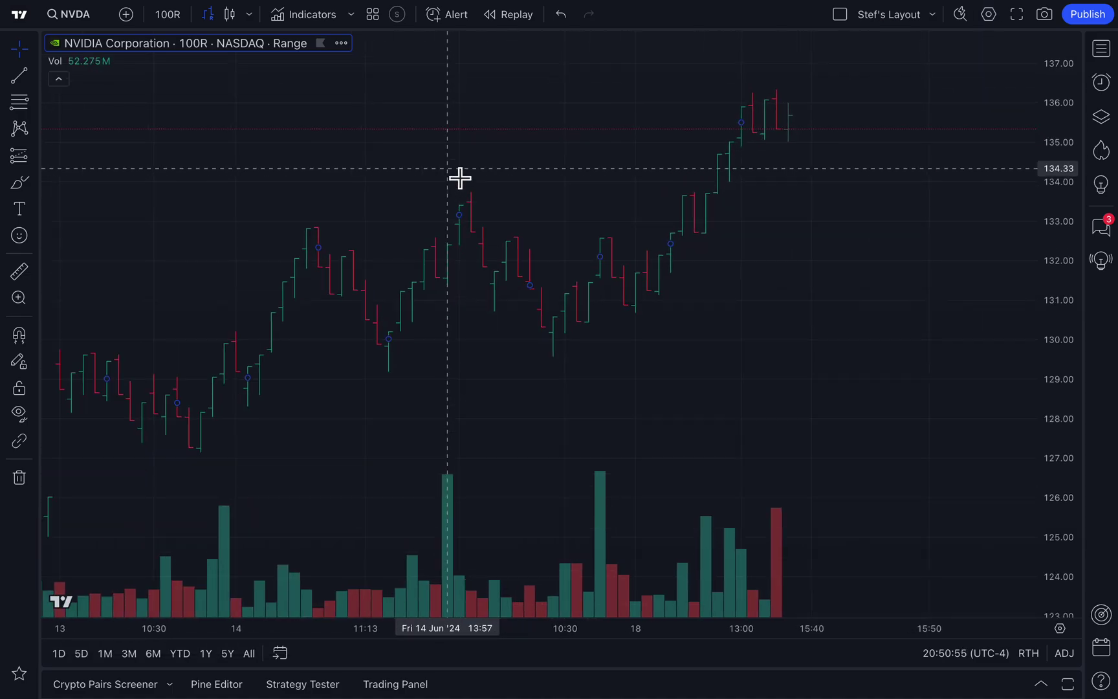
scroll(460, 178, left, 8)
drag(460, 178, 343, 191)
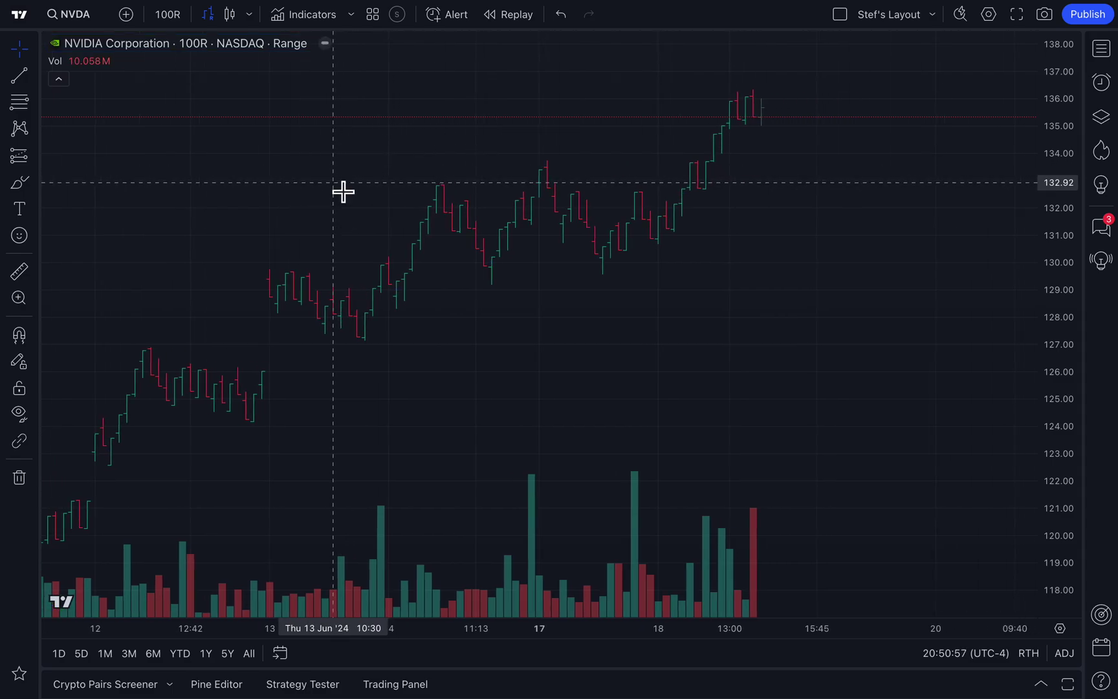
scroll(343, 191, right, 3)
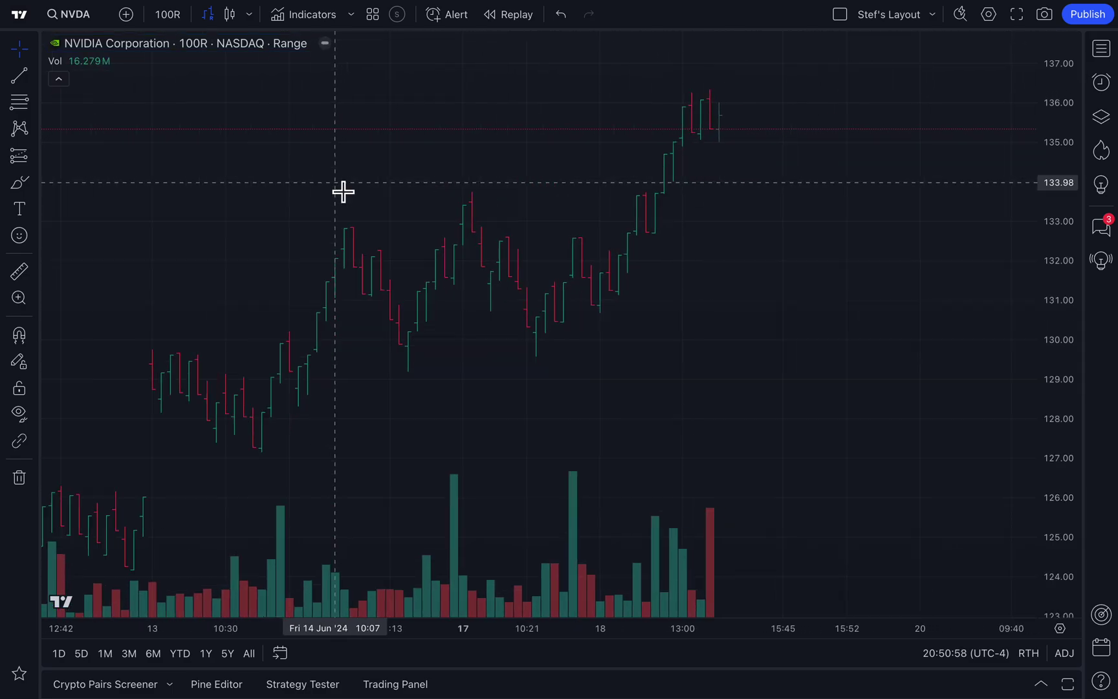
click(253, 20)
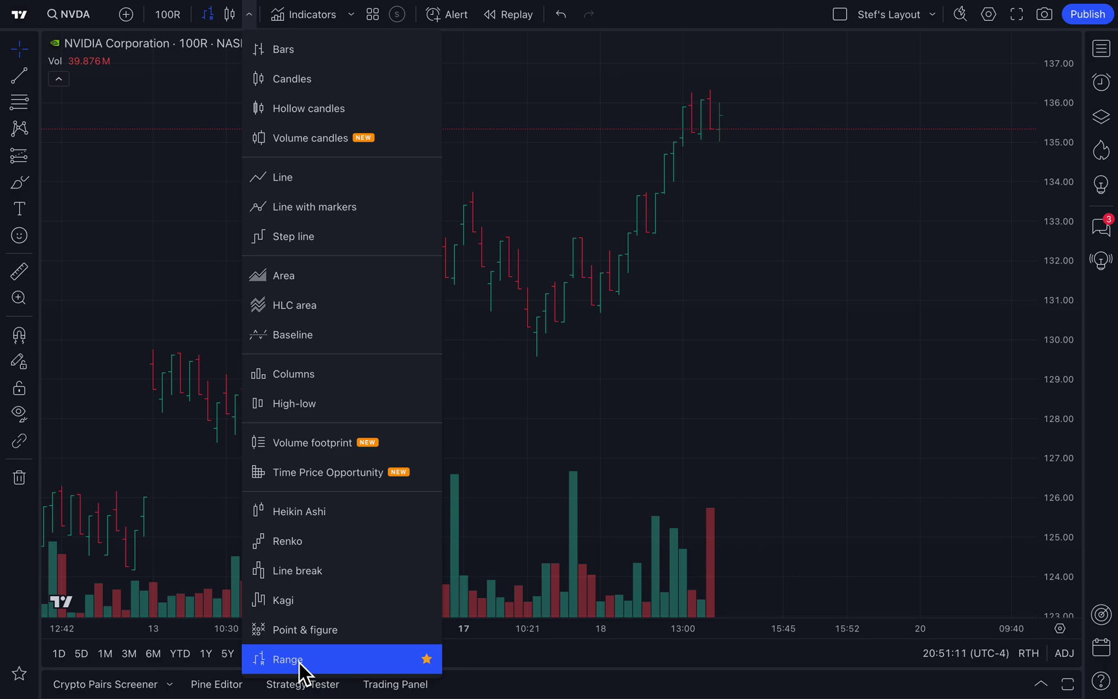
click(670, 374)
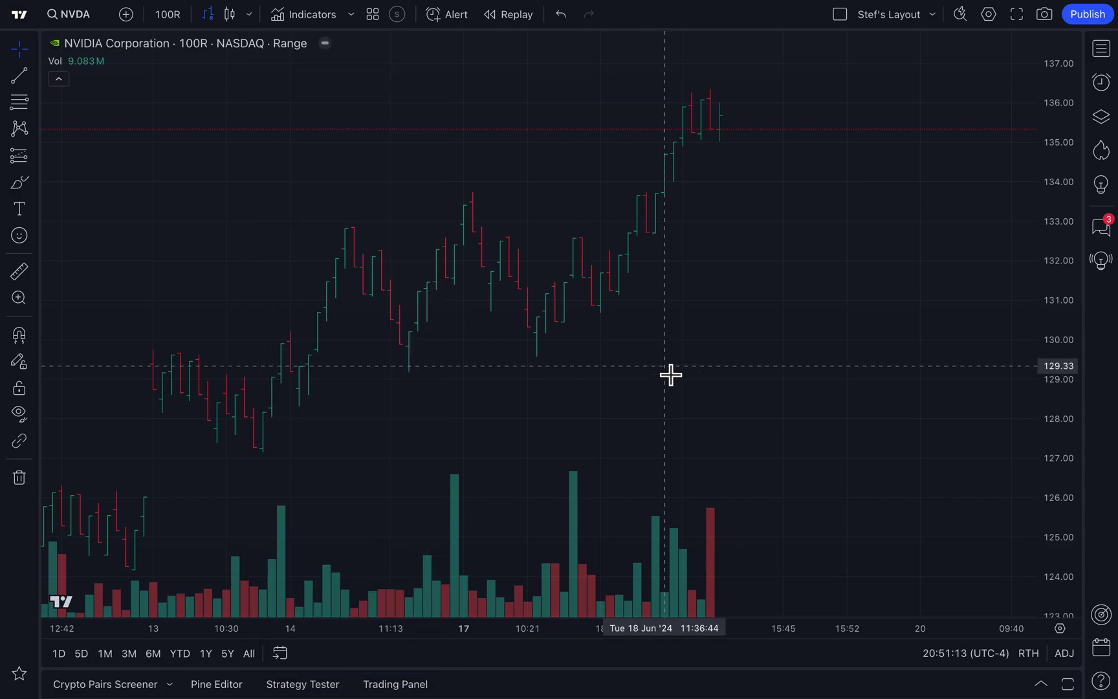